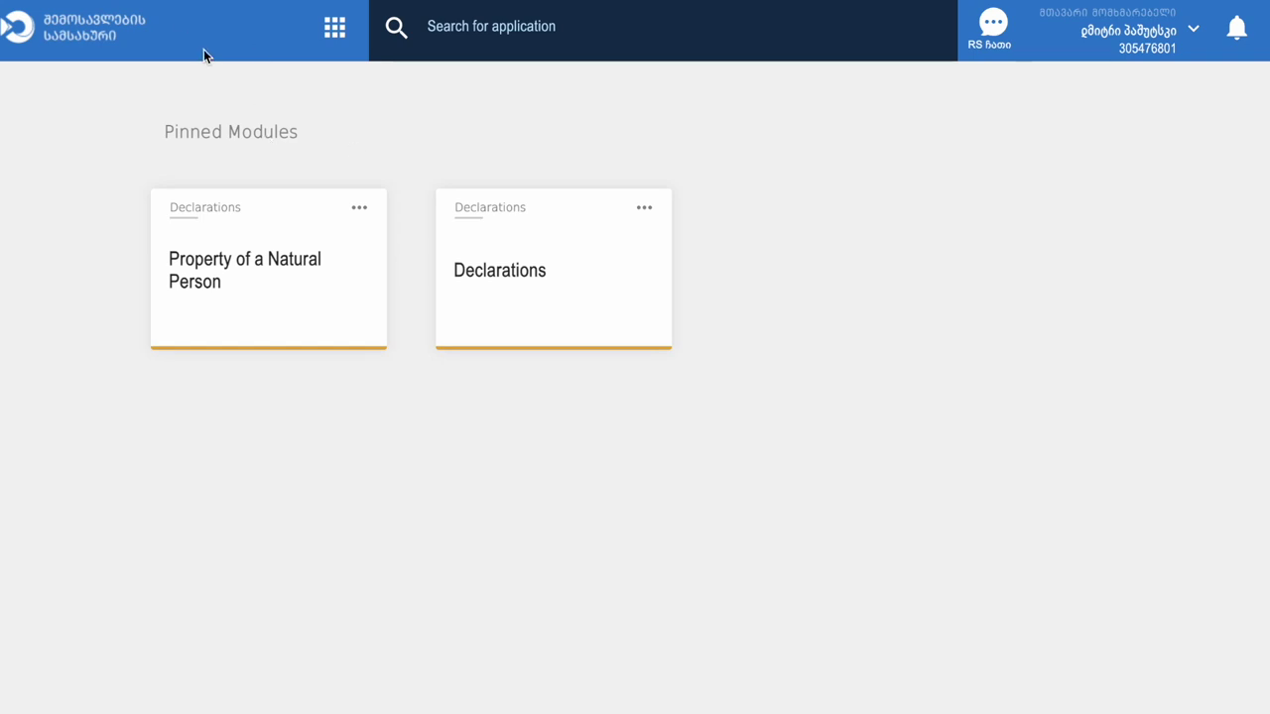
pyautogui.click(35, 24)
pyautogui.scroll(-2, 104, 526)
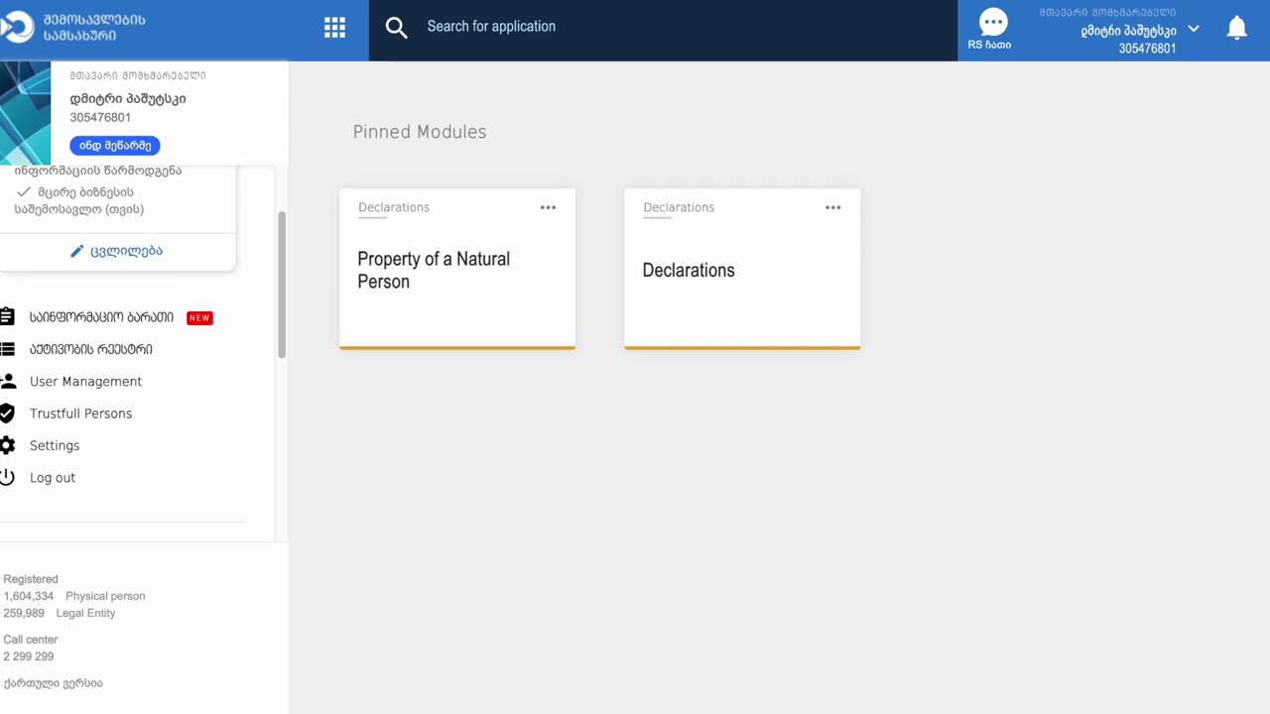
pyautogui.click(34, 25)
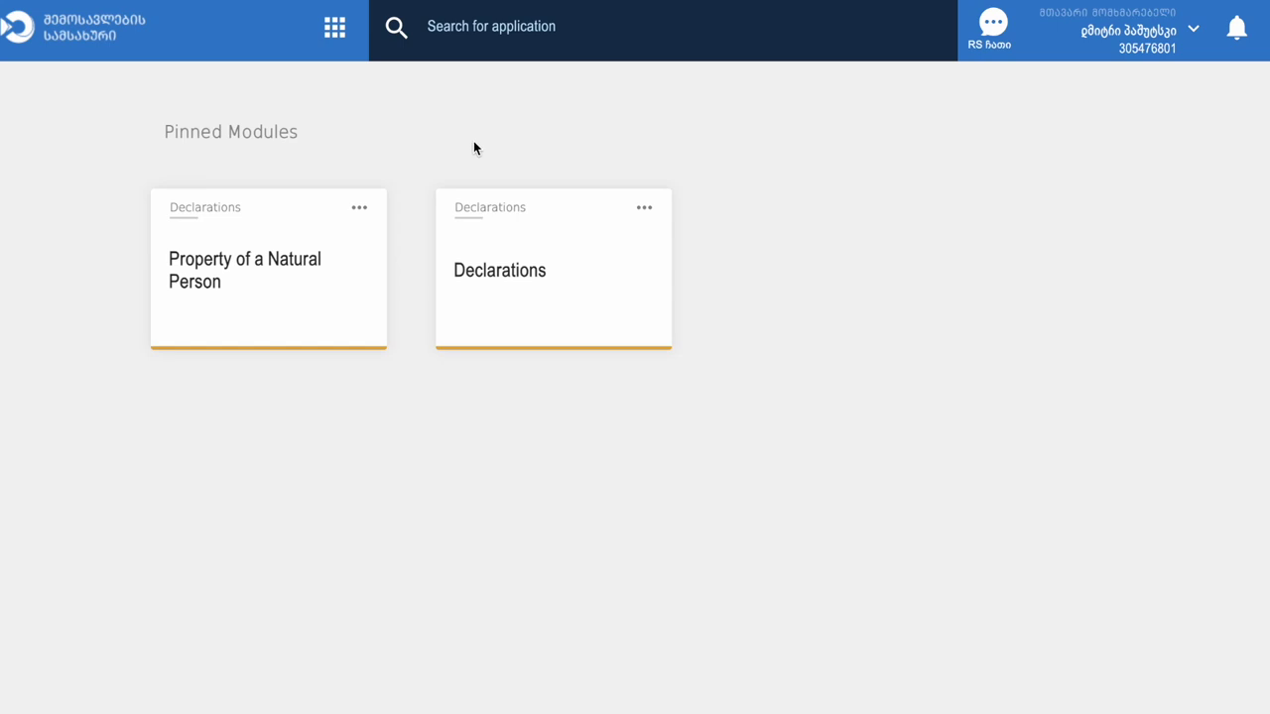
# Open the Declarations module from the full list of applications
pyautogui.click(335, 29)
pyautogui.scroll(-8, 412, 282)
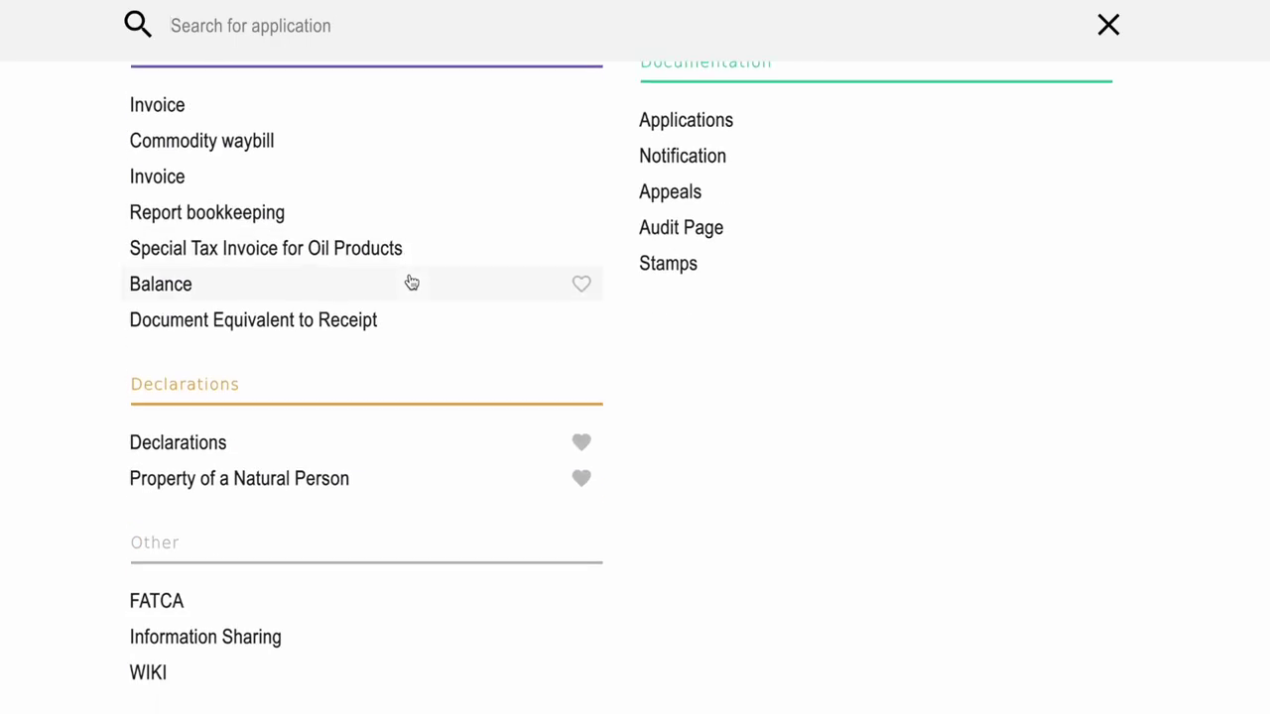
pyautogui.scroll(3, 411, 282)
pyautogui.scroll(1, 412, 283)
pyautogui.scroll(-2, 329, 369)
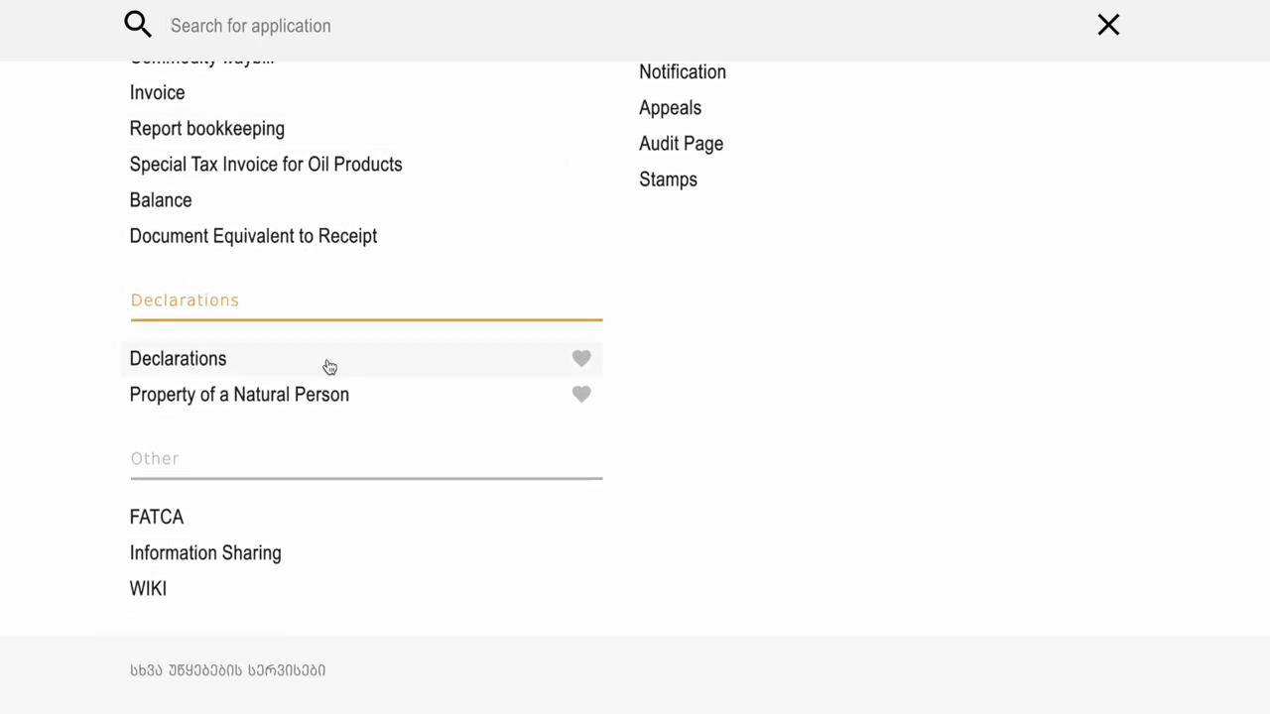
pyautogui.click(244, 360)
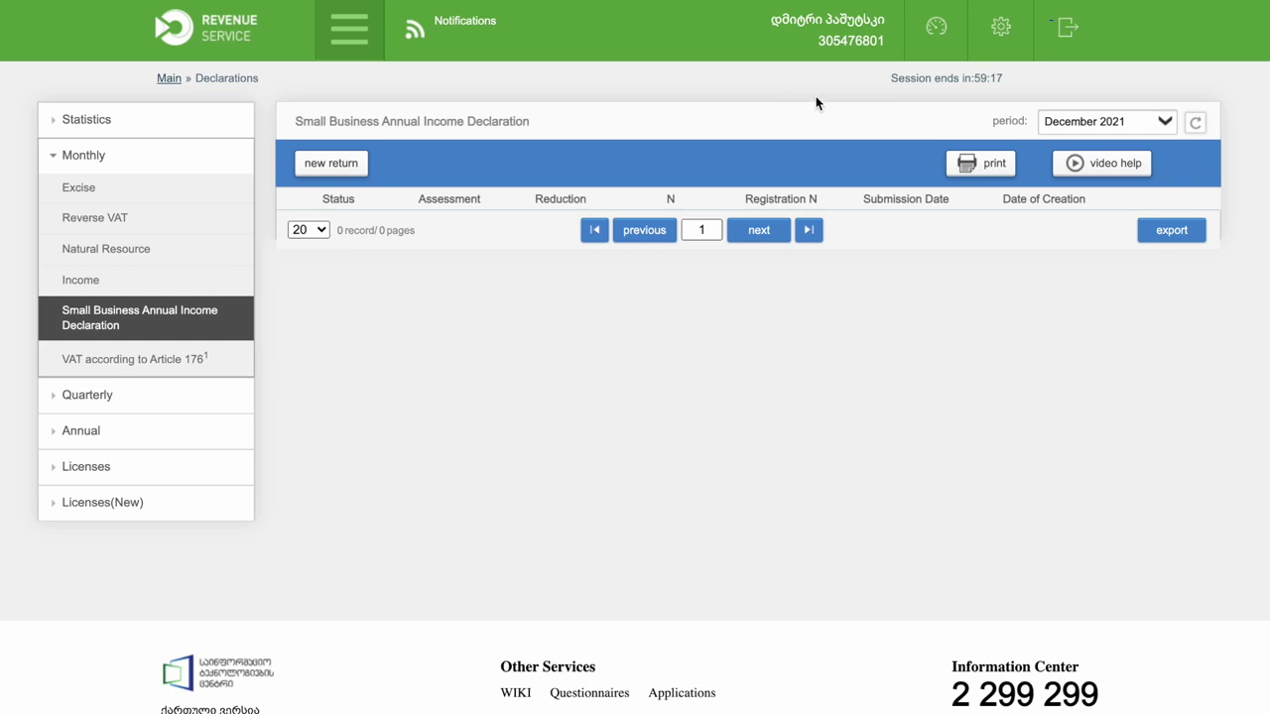
# Create a new Small Business Annual Income Declaration return for December 2021 and accept the reporting-period notice
pyautogui.click(341, 171)
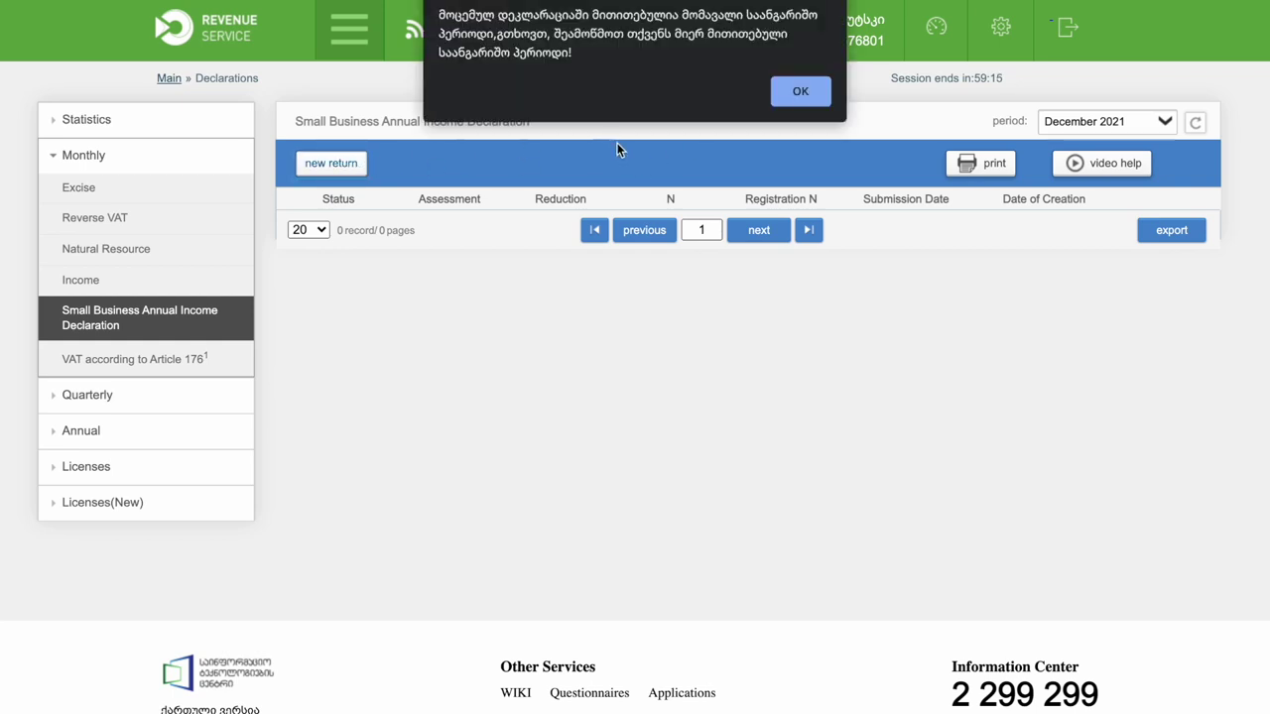
pyautogui.moveTo(580, 56); pyautogui.dragTo(445, 12)
pyautogui.click(445, 12)
pyautogui.click(801, 91)
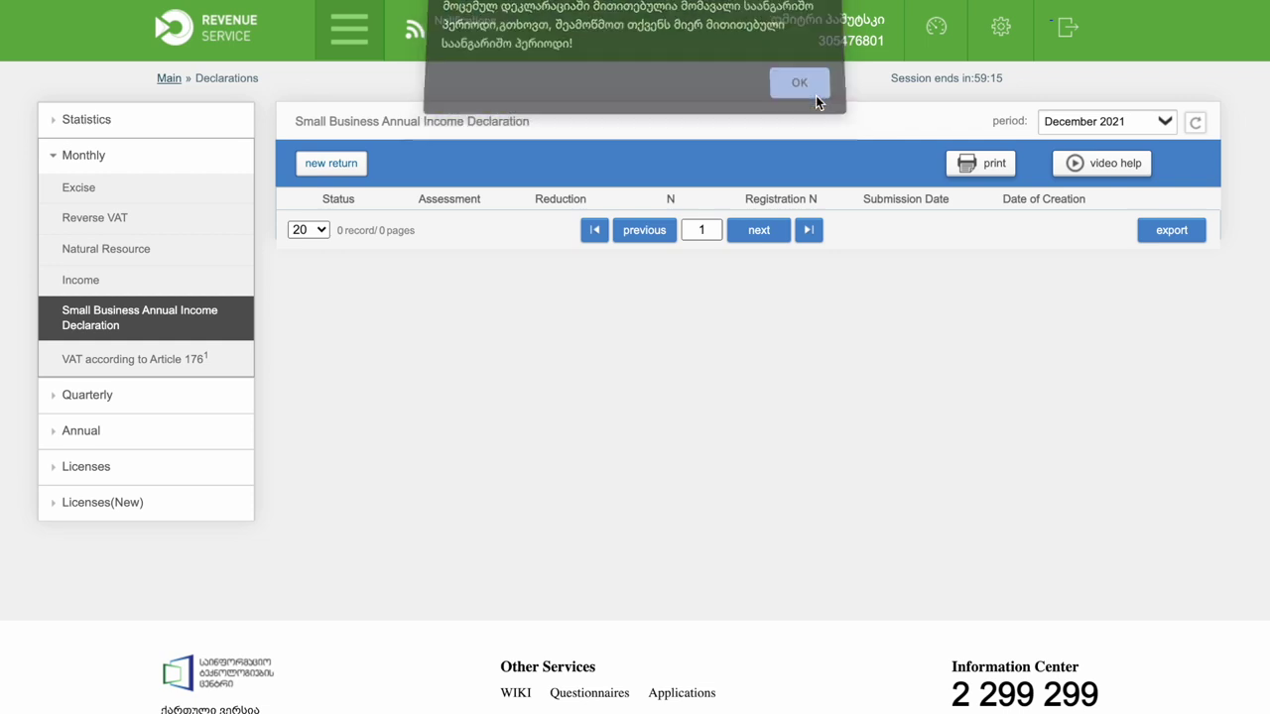
pyautogui.scroll(-1, 697, 325)
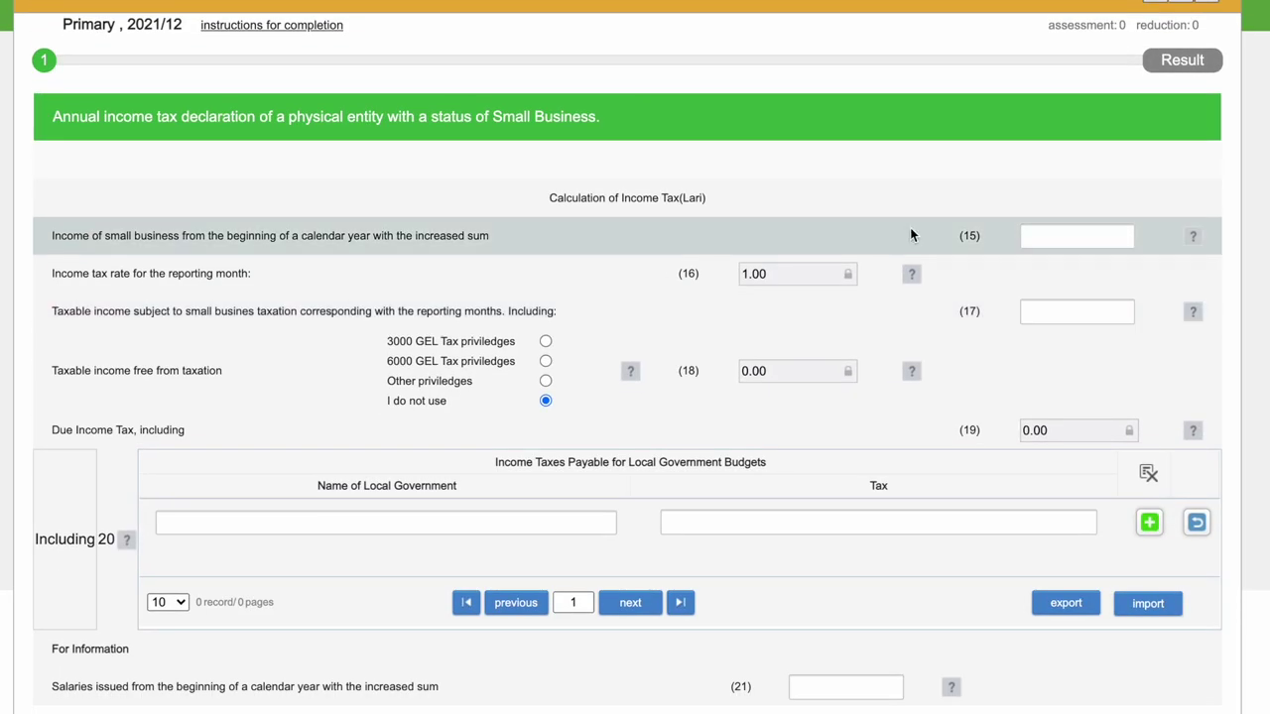
# Examine the declaration's rows for year-to-date small business income (15) and taxable income of the reporting month (17)
pyautogui.moveTo(52, 235); pyautogui.dragTo(491, 244)
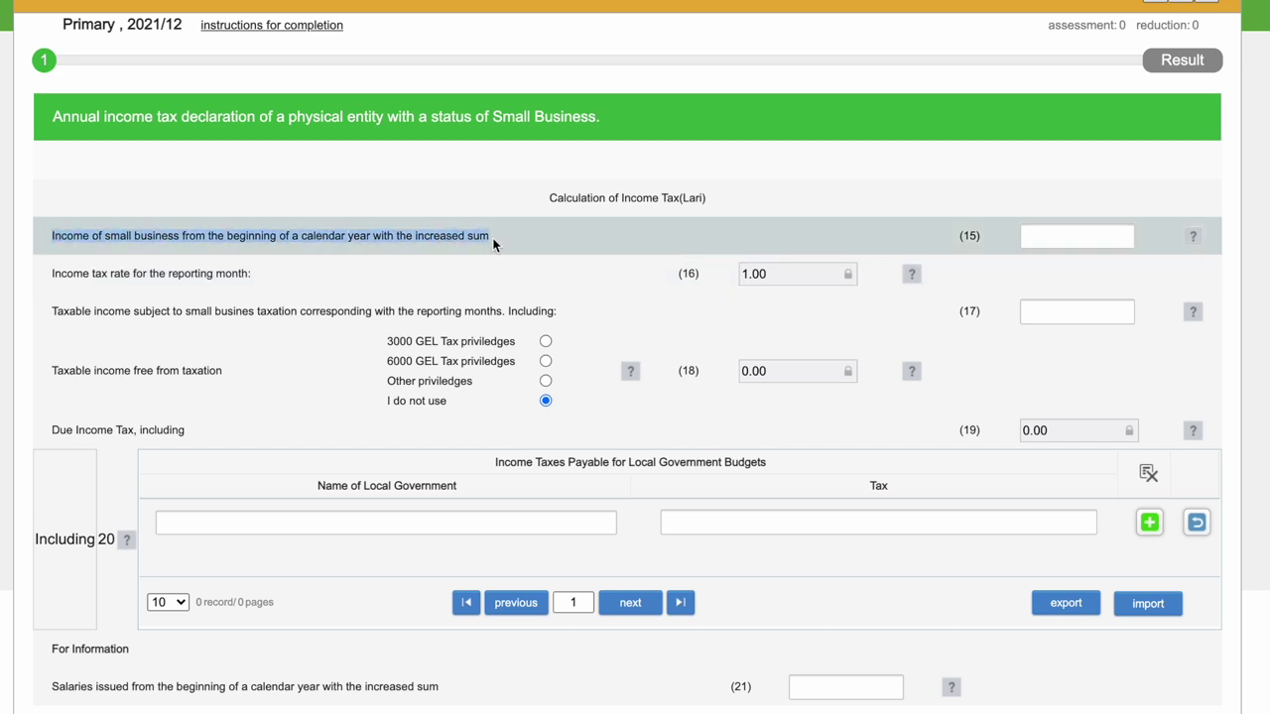
pyautogui.click(493, 238)
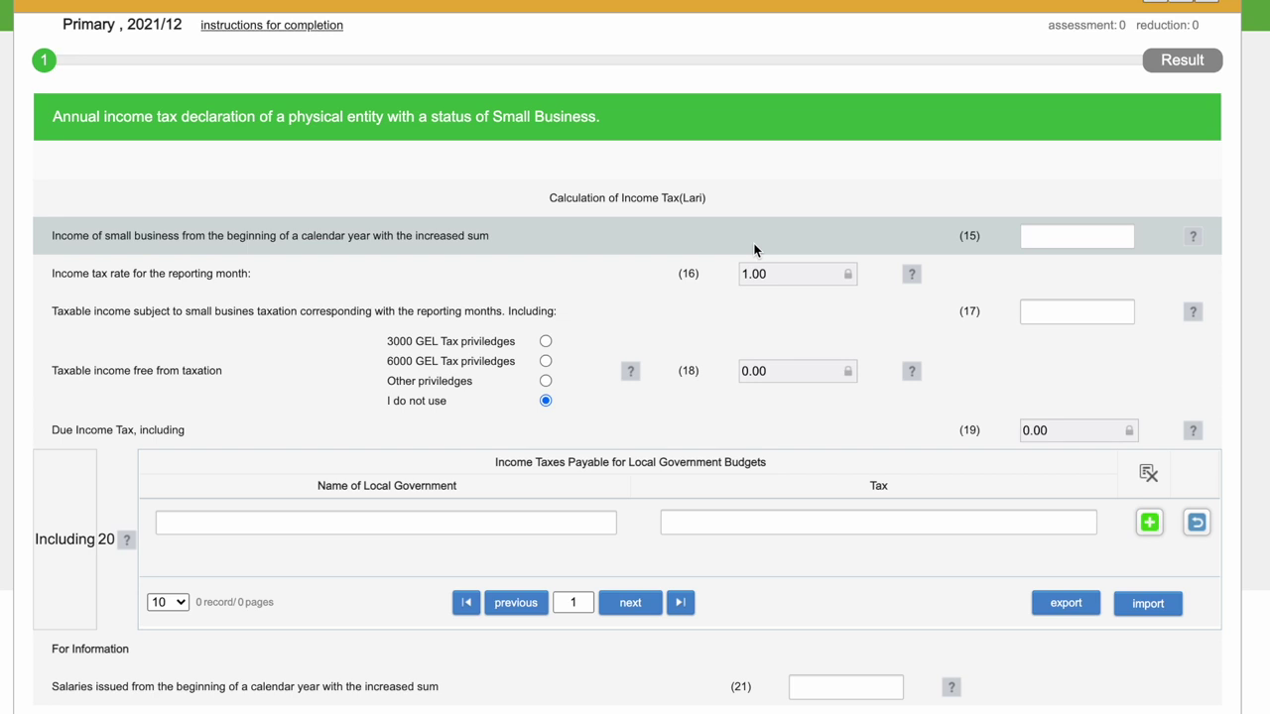
pyautogui.click(1067, 233)
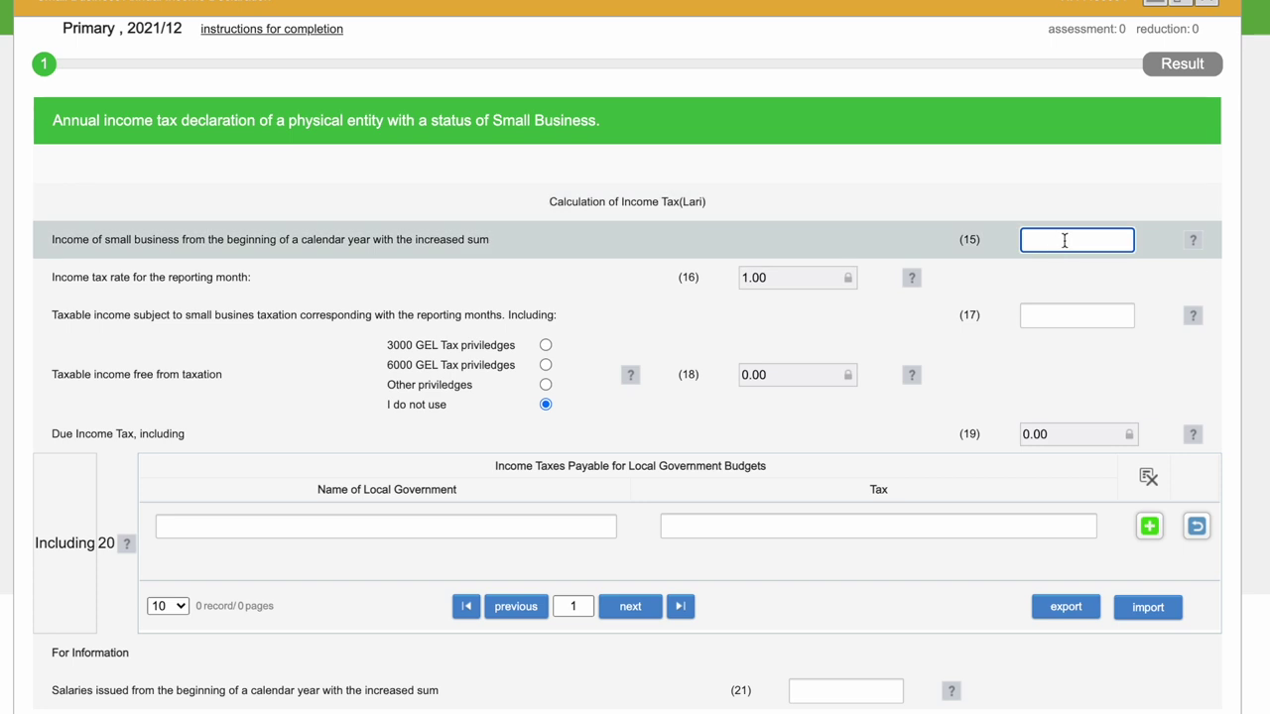
pyautogui.tripleClick(133, 314)
pyautogui.click(278, 313)
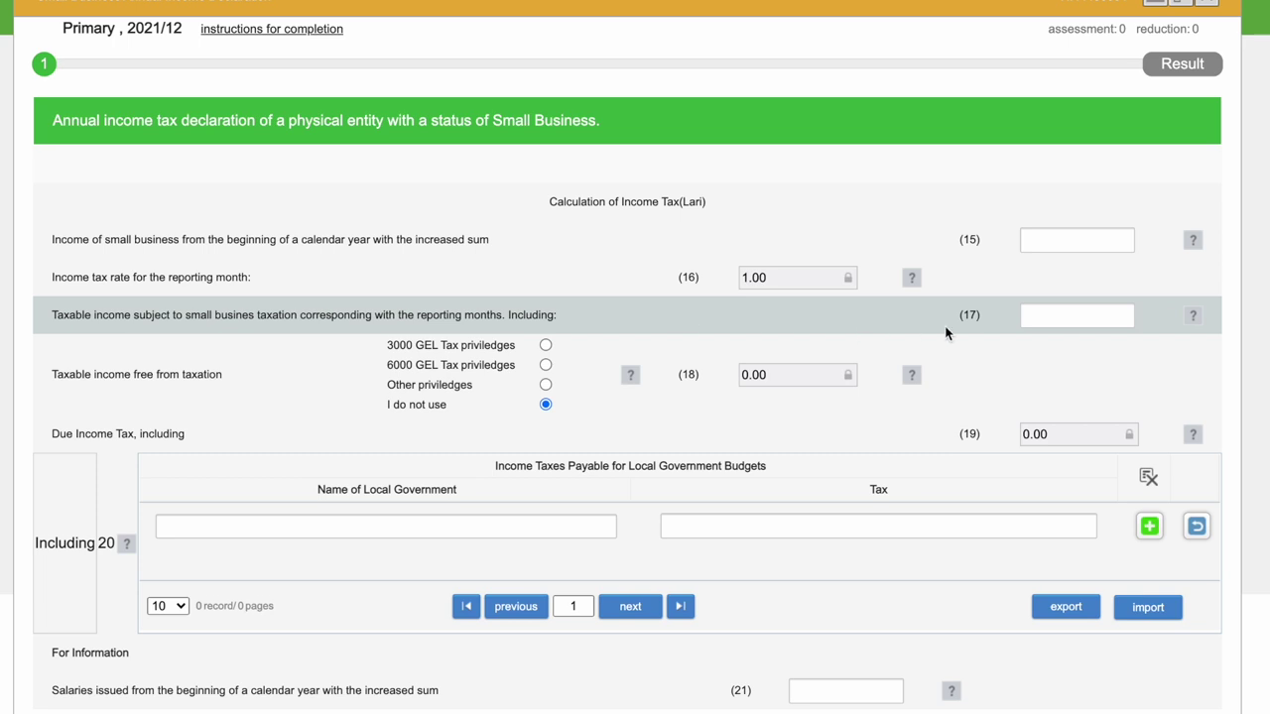
pyautogui.click(1055, 315)
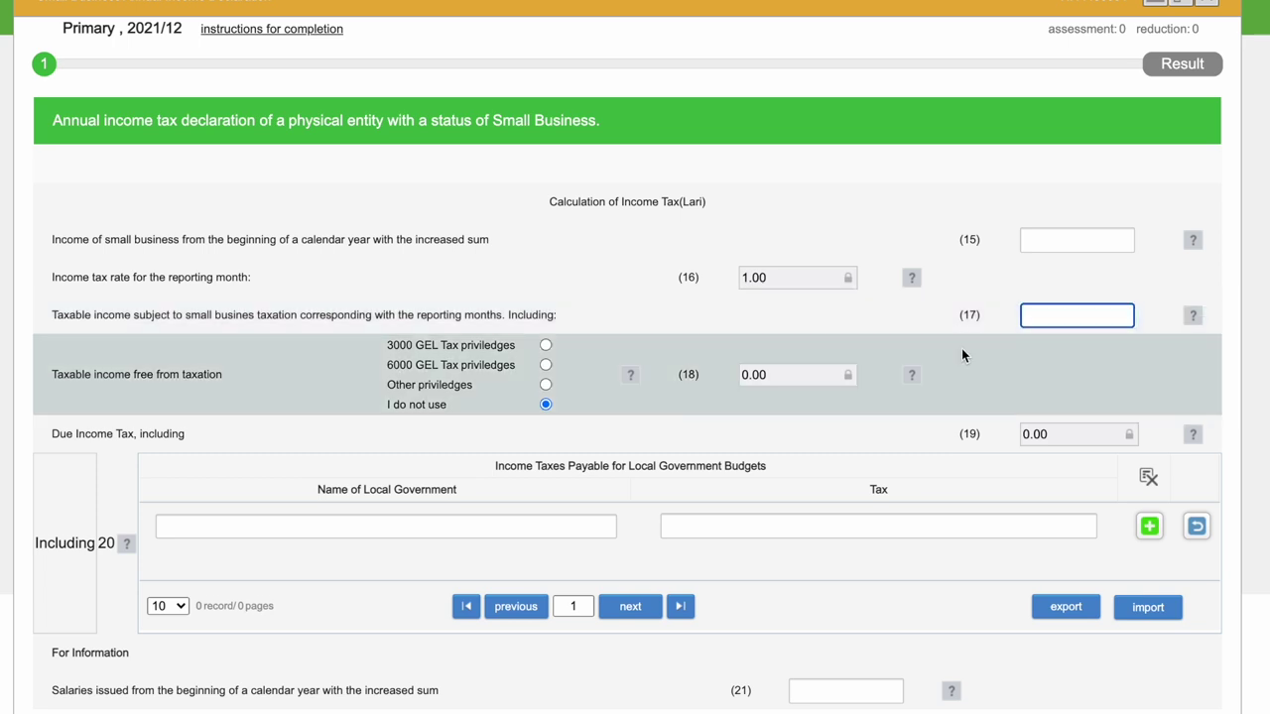
# Compare the entry fields 15 and 17 under Calculation of Income Tax without filling them in
pyautogui.scroll(1, 1055, 315)
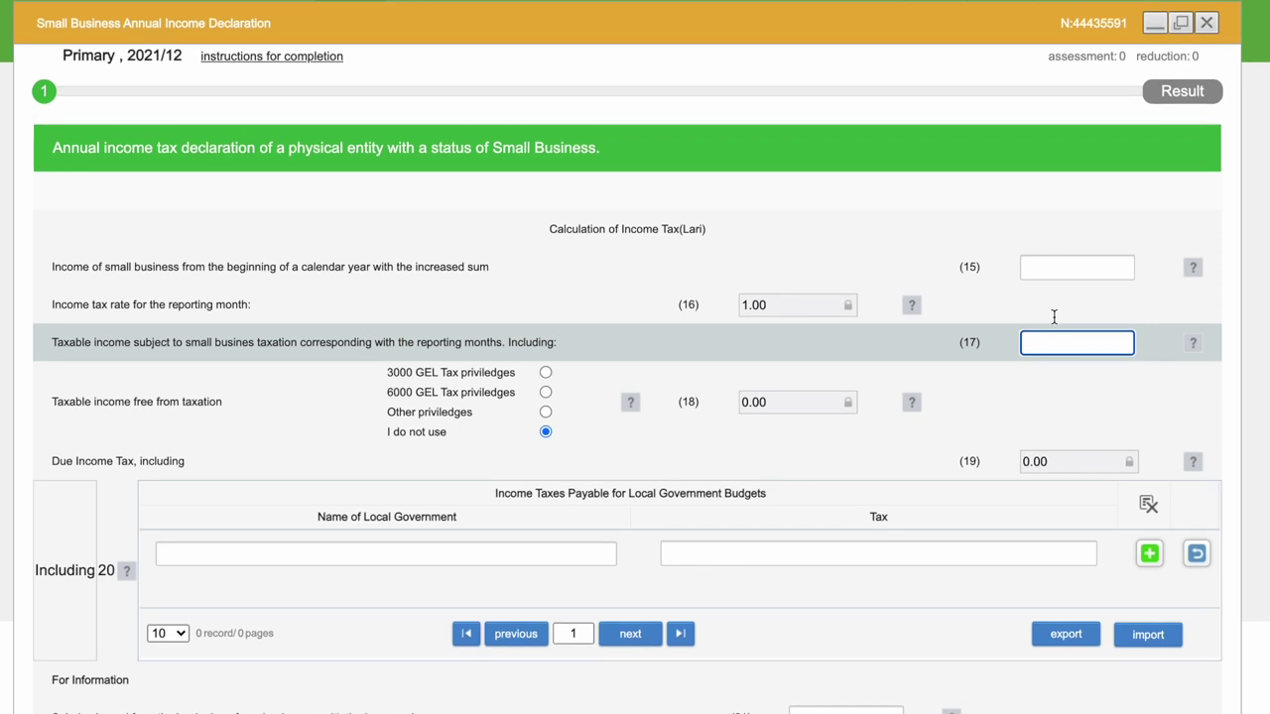
pyautogui.click(1060, 268)
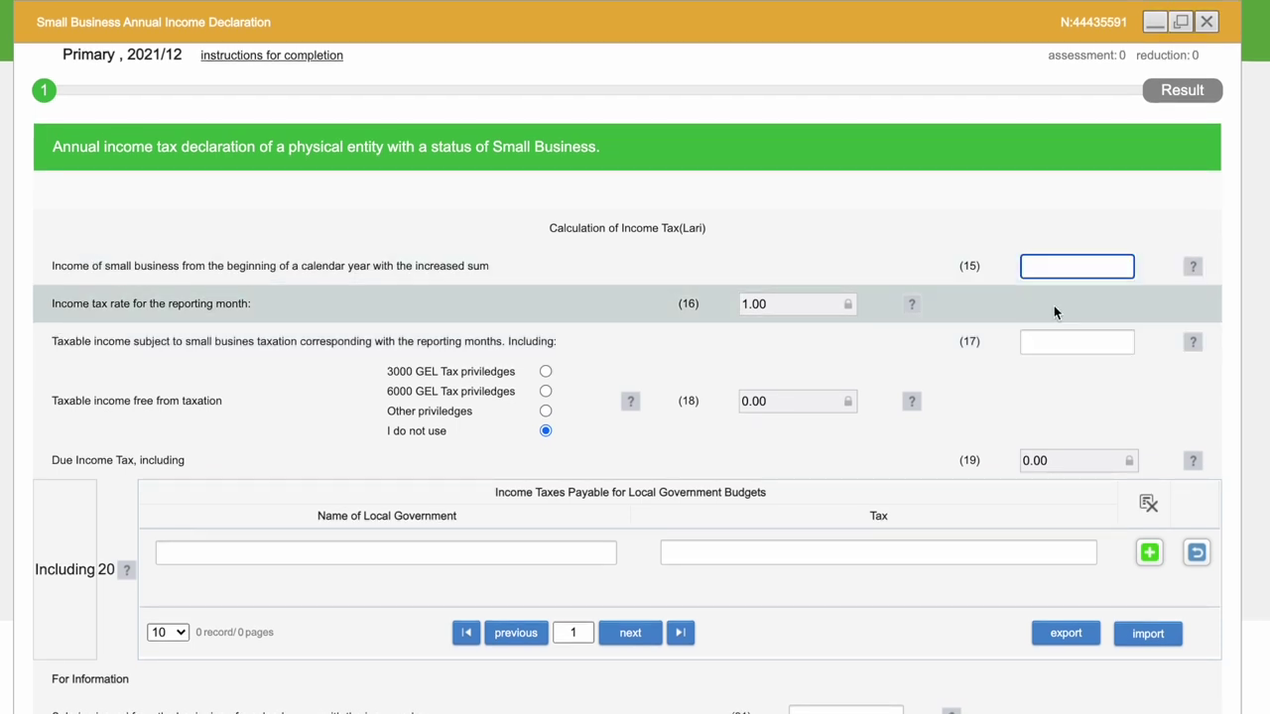
pyautogui.click(1050, 337)
pyautogui.click(1070, 270)
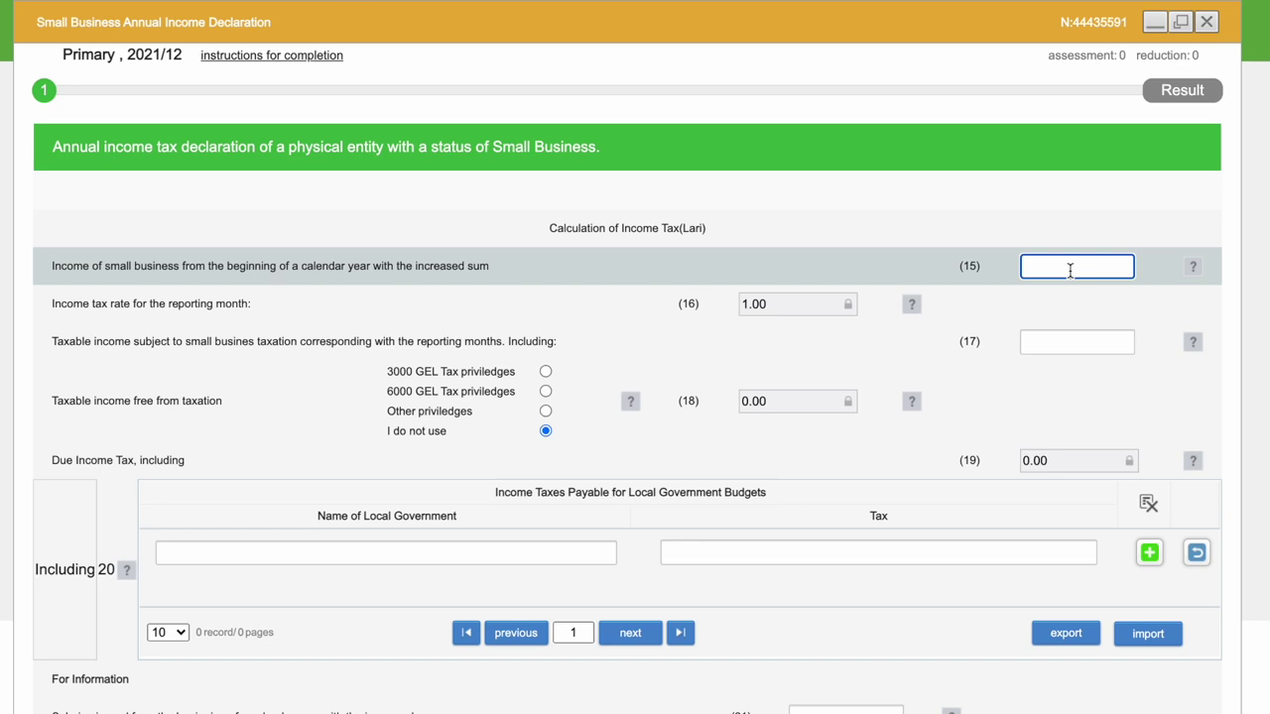
pyautogui.click(1063, 338)
pyautogui.click(1064, 271)
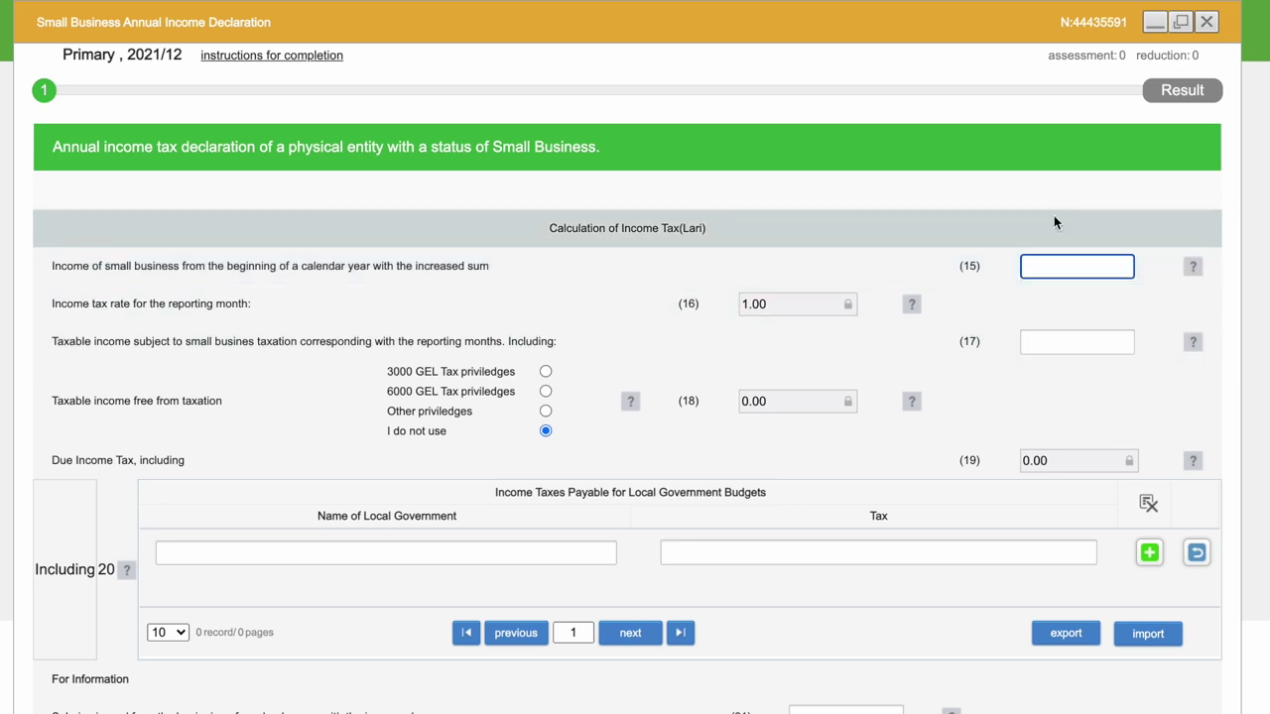
pyautogui.scroll(-1, 1054, 215)
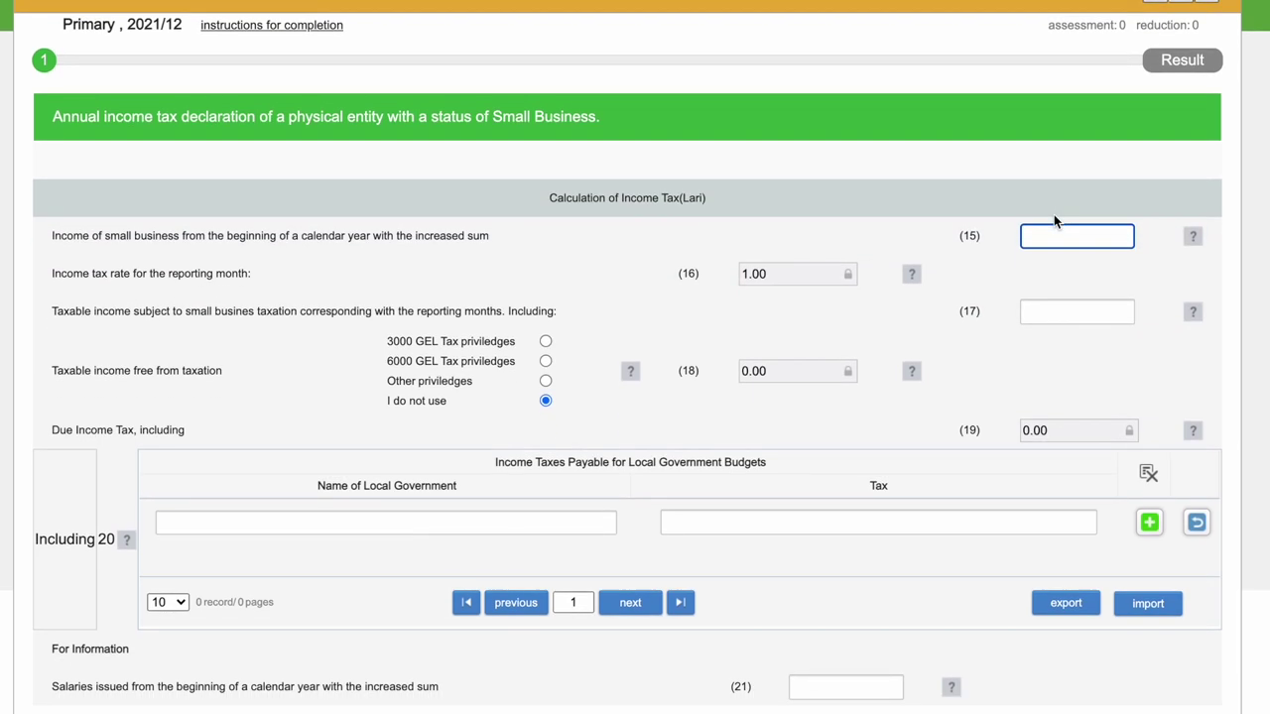
pyautogui.click(1044, 314)
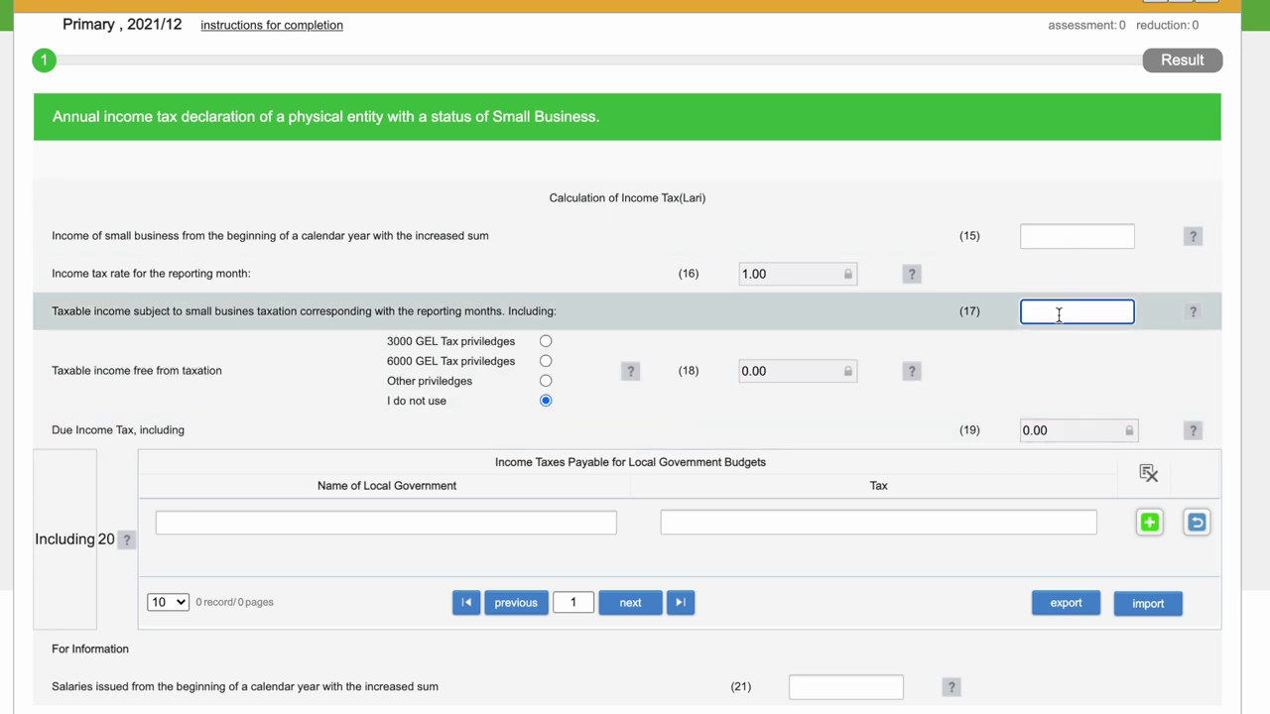
# Inspect the due income tax field (19) and the rest of the declaration form down to its end
pyautogui.moveTo(1058, 430); pyautogui.dragTo(1010, 433)
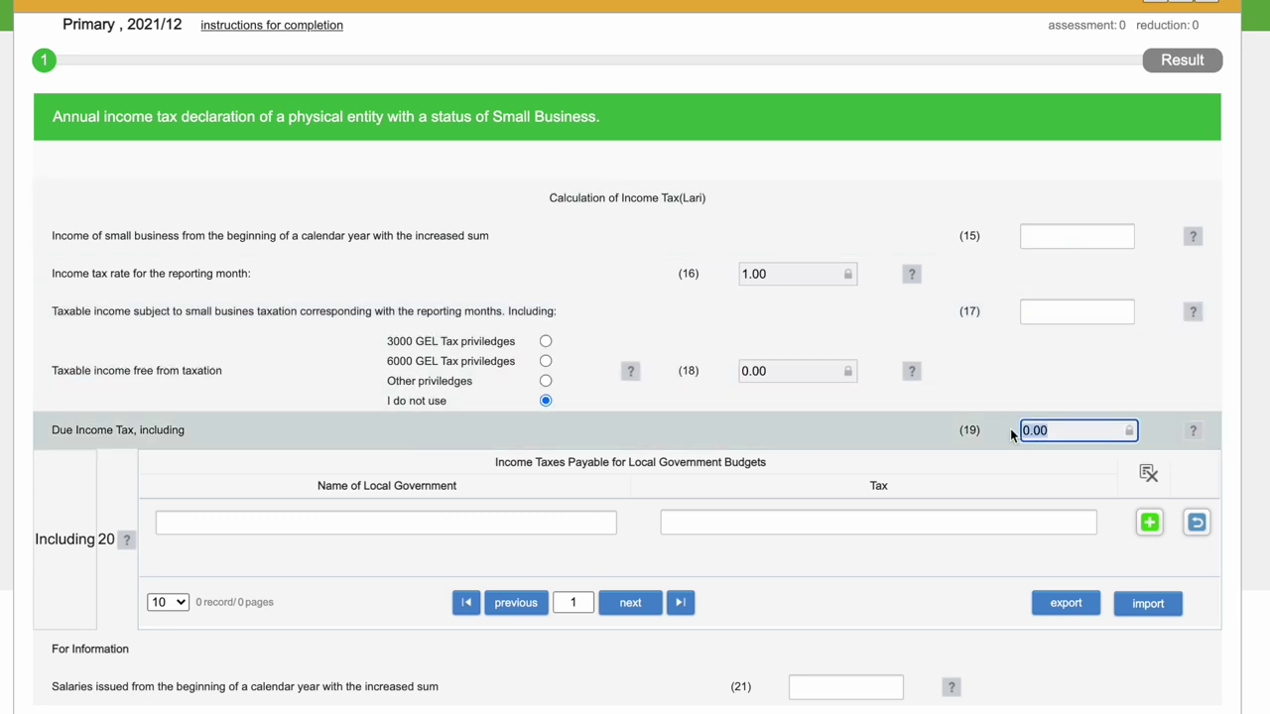
pyautogui.scroll(-2, 1010, 429)
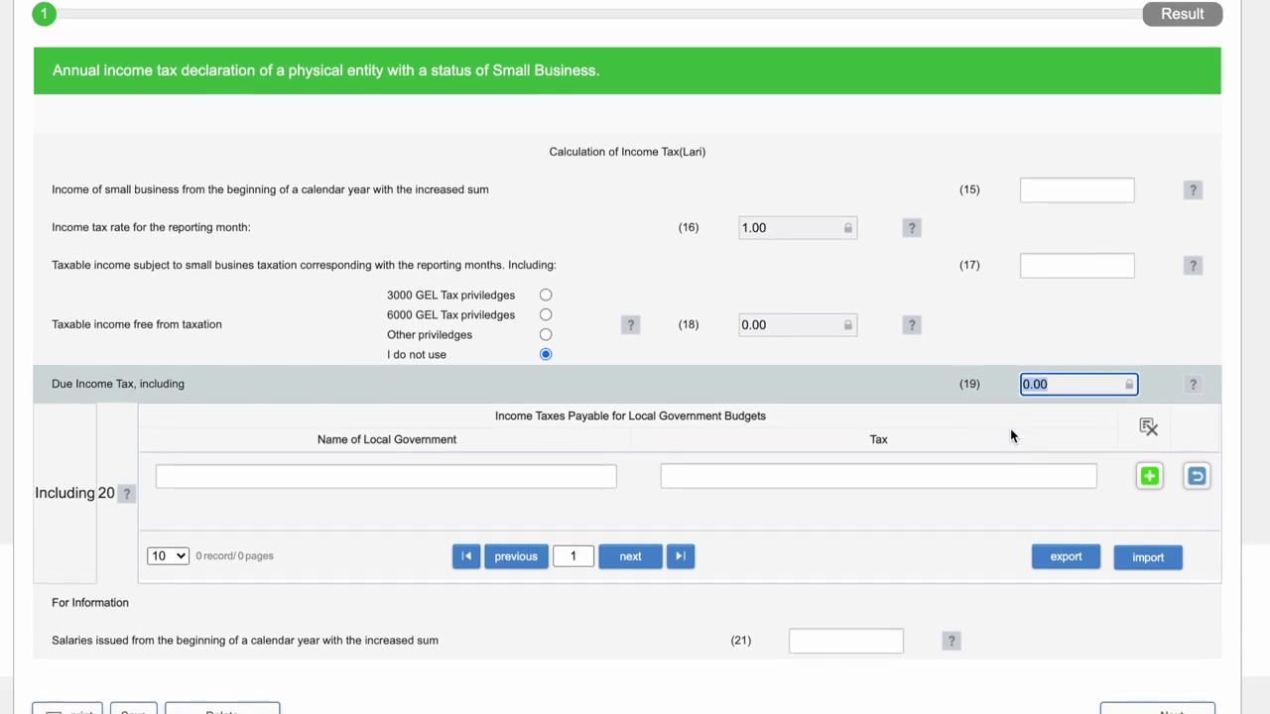
pyautogui.scroll(2, 1010, 429)
pyautogui.scroll(1, 1010, 429)
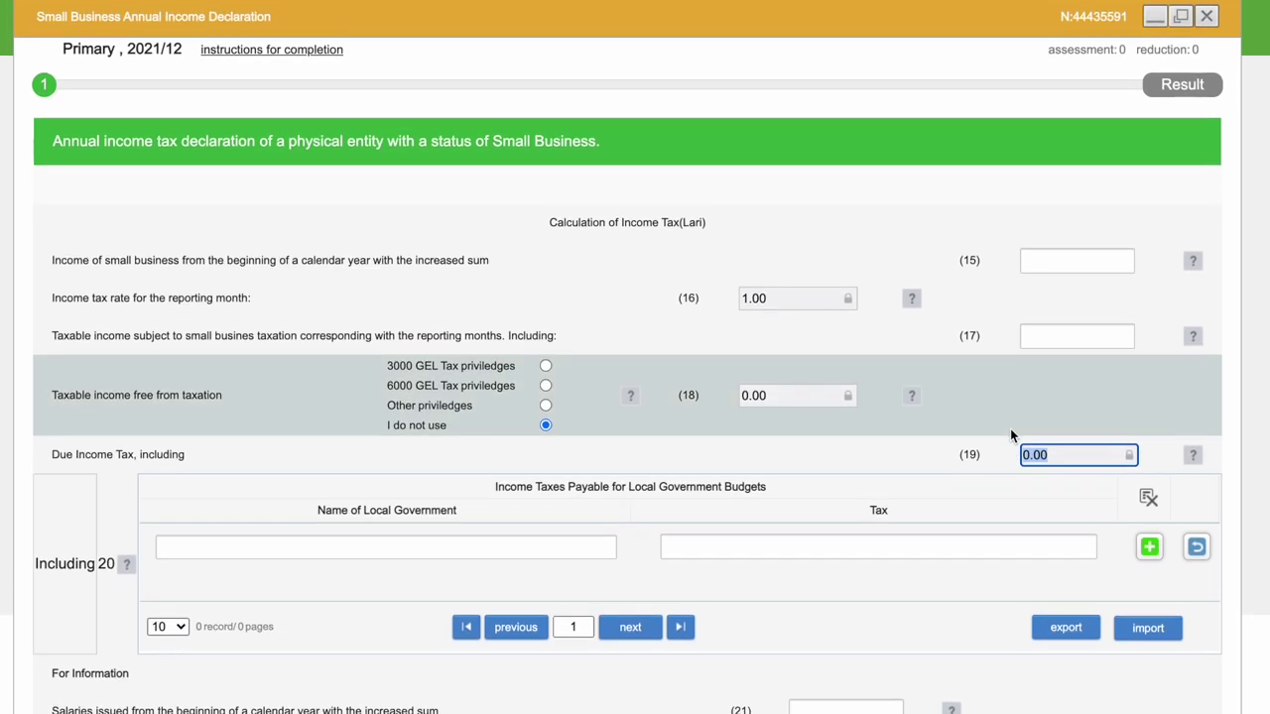
pyautogui.scroll(-3, 1010, 435)
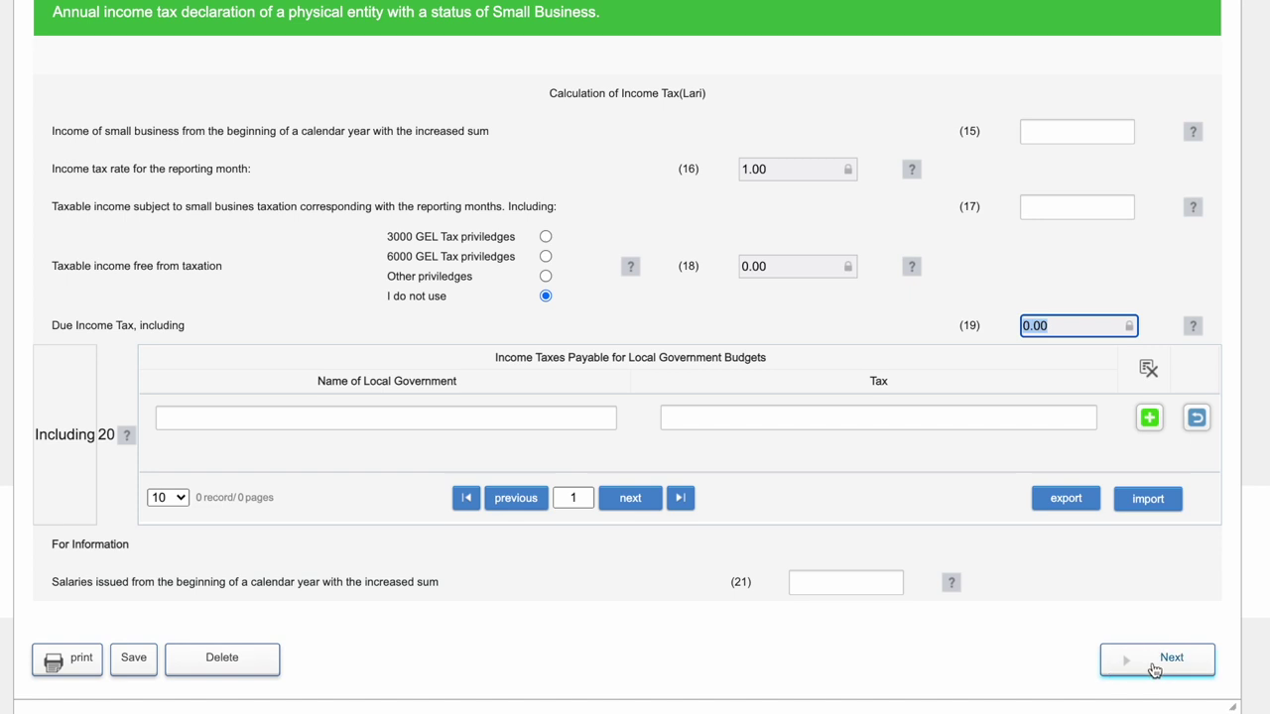
# Close the declaration form and delete the saved December 2021 return from the list
pyautogui.scroll(3, 1023, 292)
pyautogui.click(1206, 27)
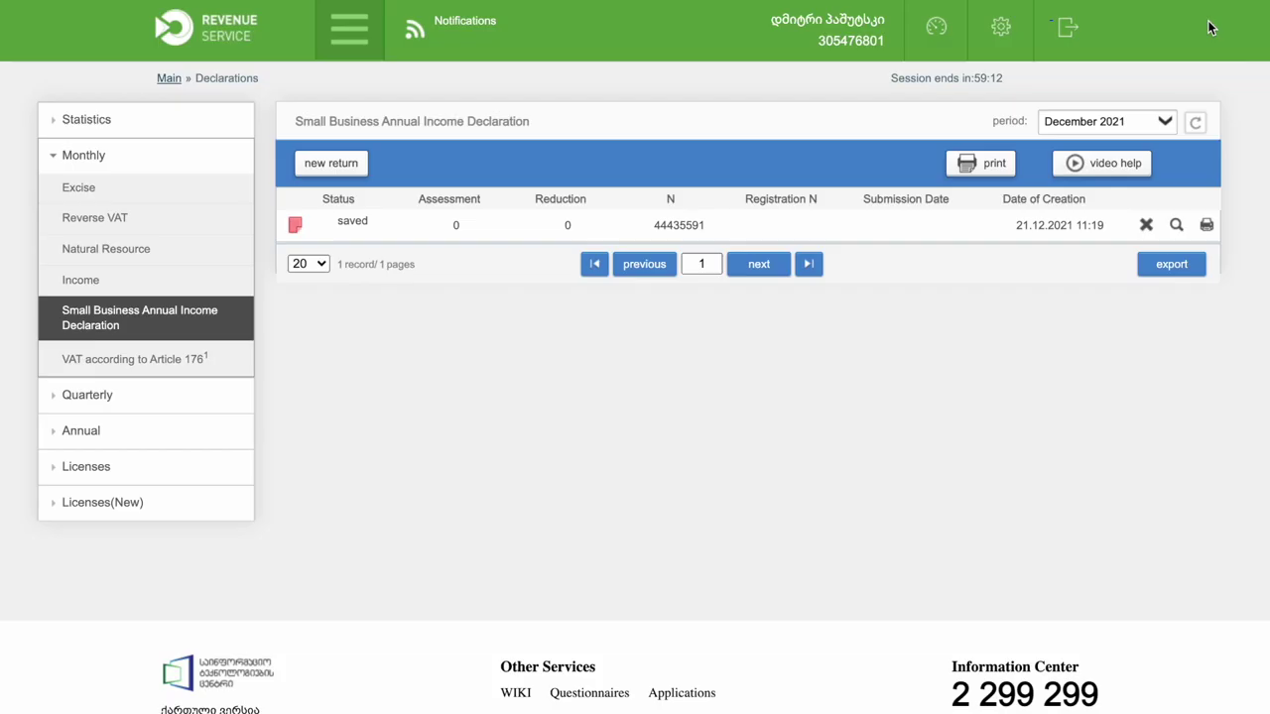
pyautogui.click(1146, 226)
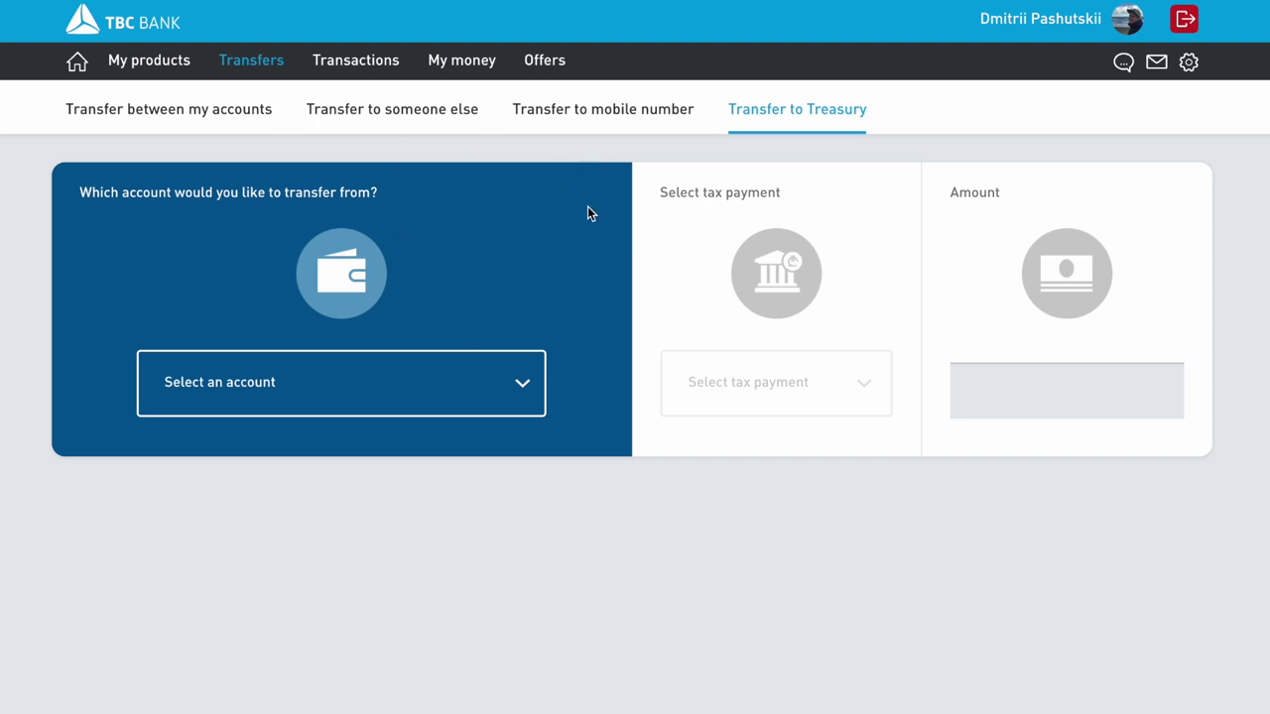
# Switch to TBC Bank and start a new tax payment to the Treasury from the My Current account, made for Other
pyautogui.moveTo(255, 51)
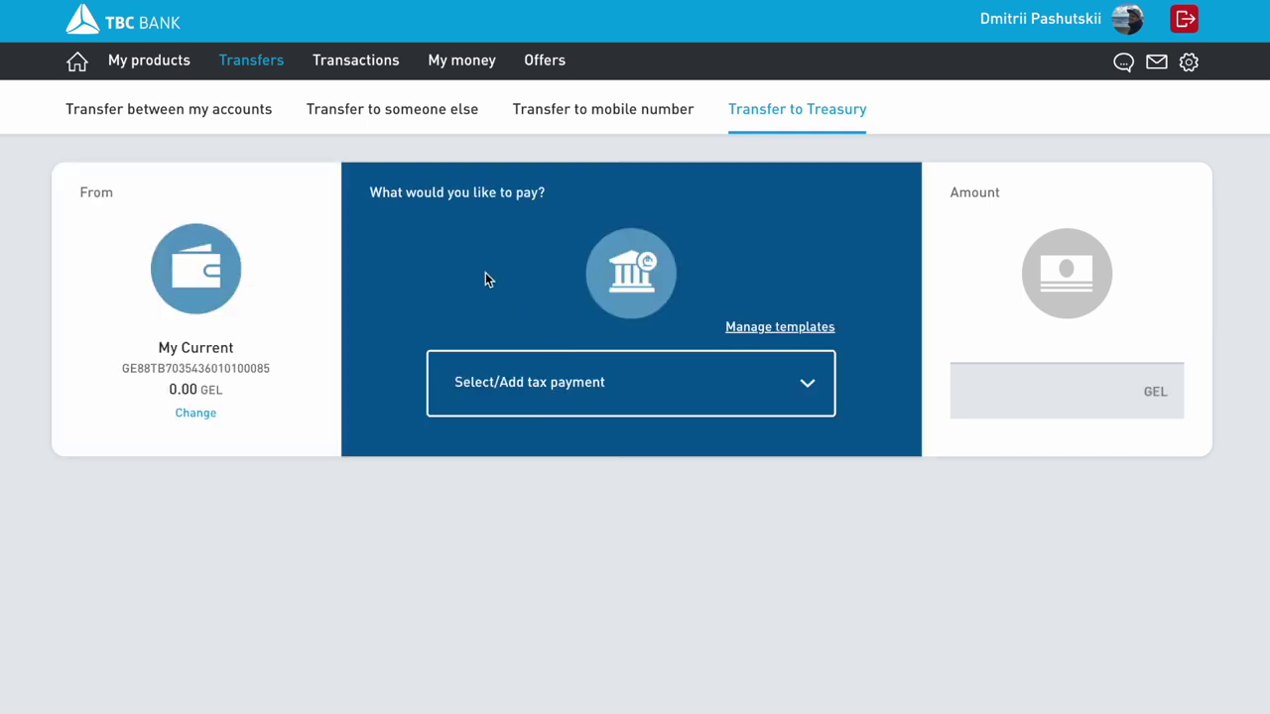
pyautogui.click(515, 384)
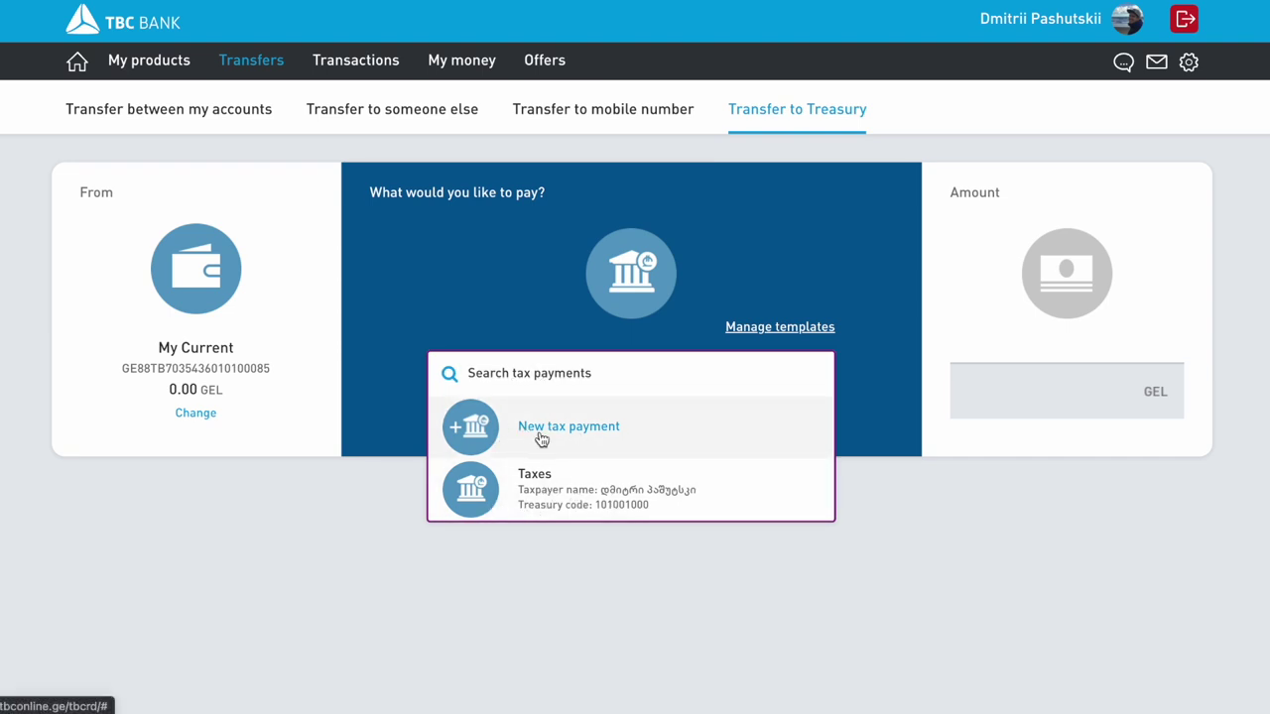
pyautogui.click(581, 433)
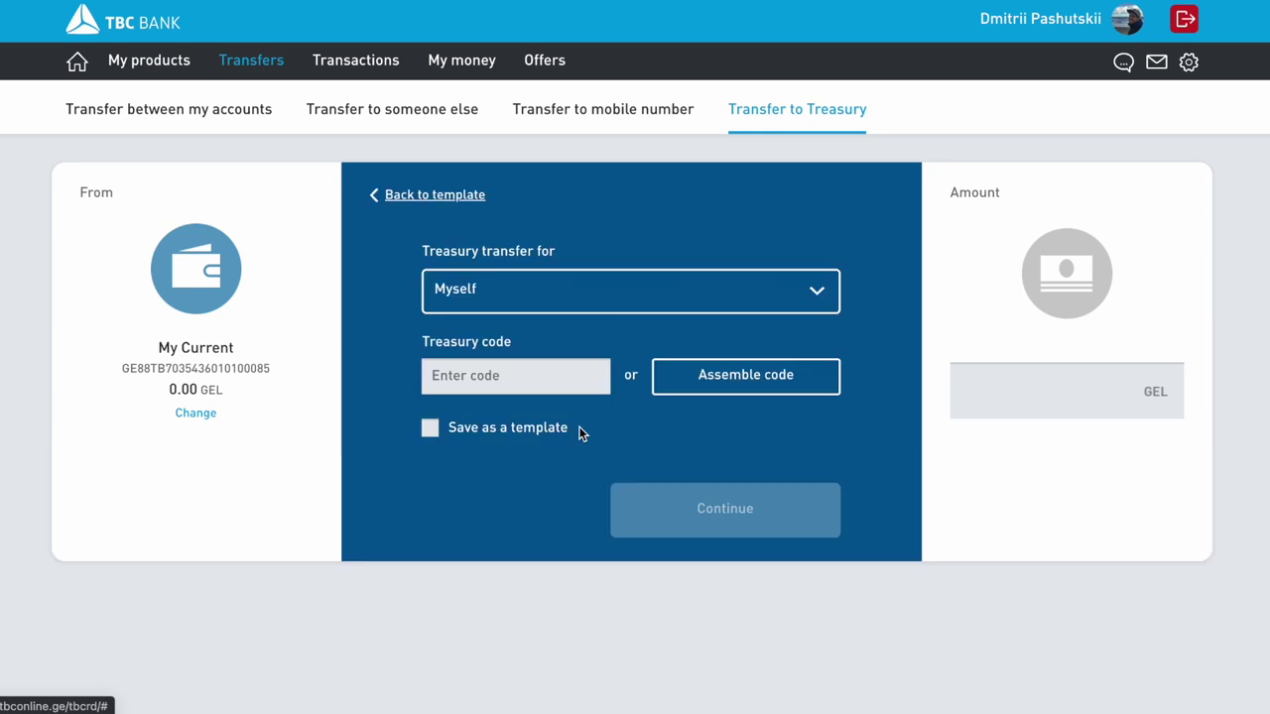
pyautogui.click(514, 287)
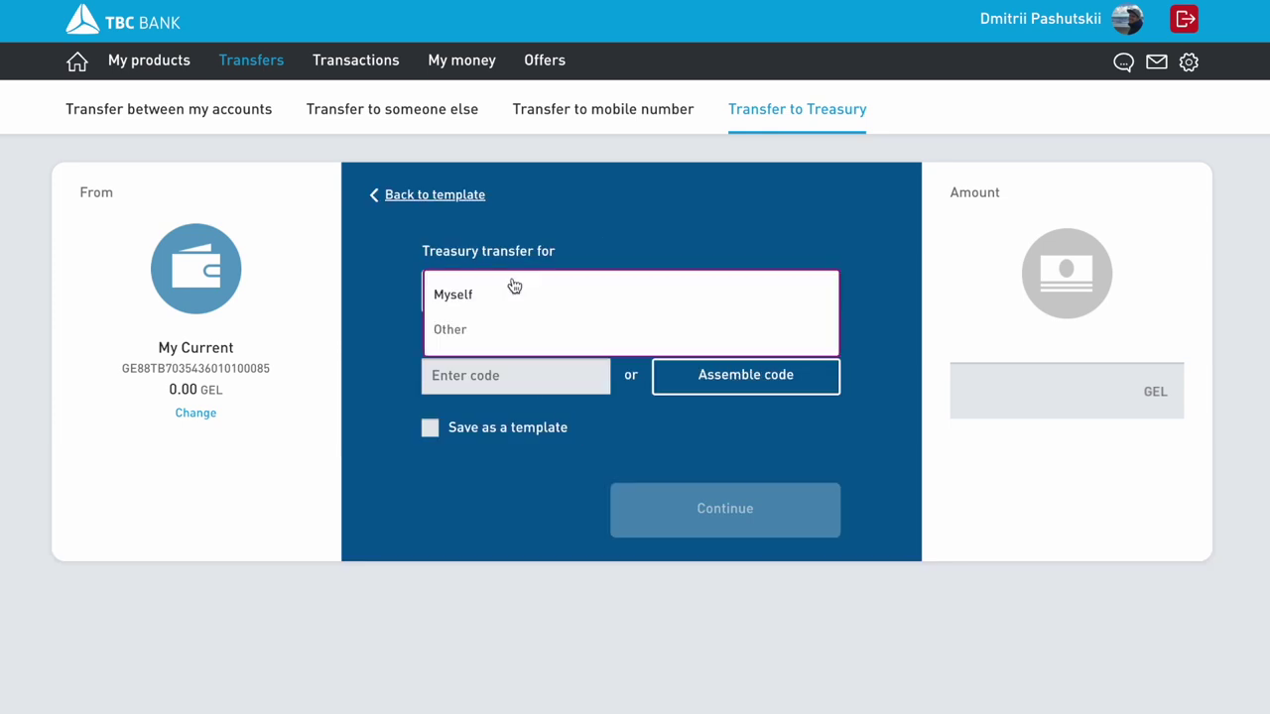
pyautogui.click(482, 337)
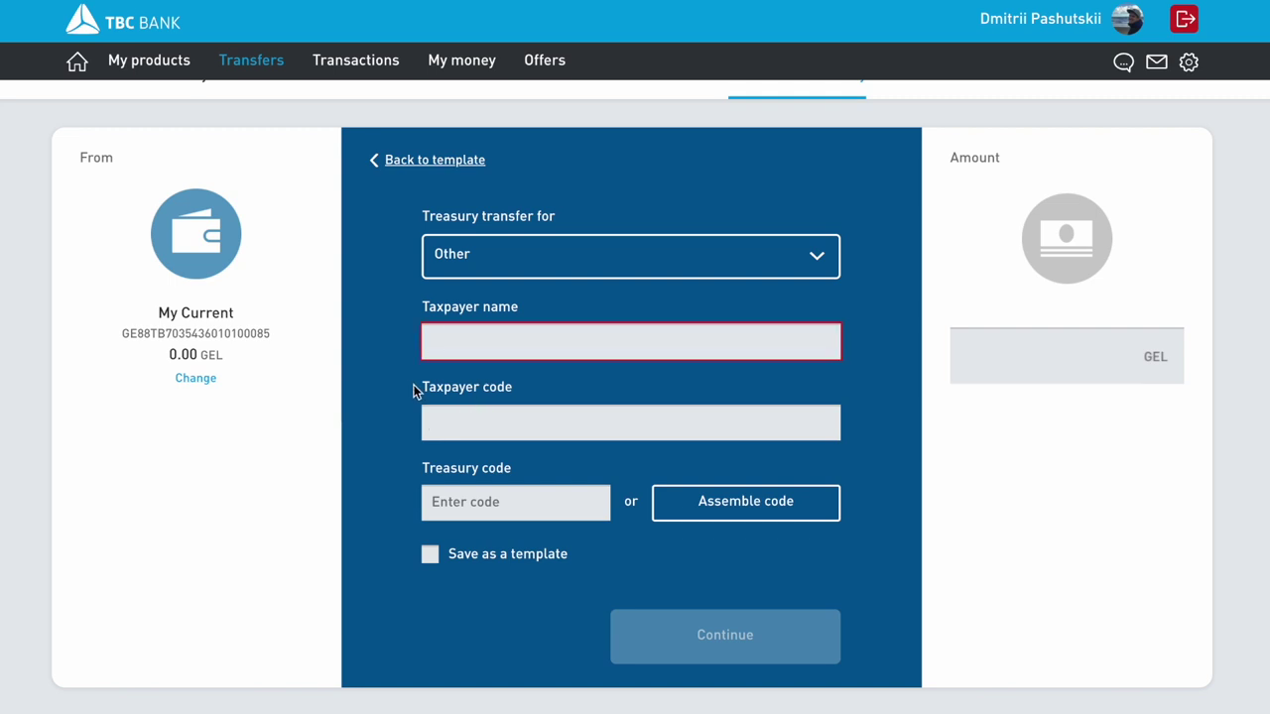
# Assemble the treasury code with beneficiary შემოსავლების სამსახური, region გადასახადები and tax type 1000 გადასახადების ერთიანი კოდი, and submit it
pyautogui.click(503, 387)
pyautogui.click(502, 506)
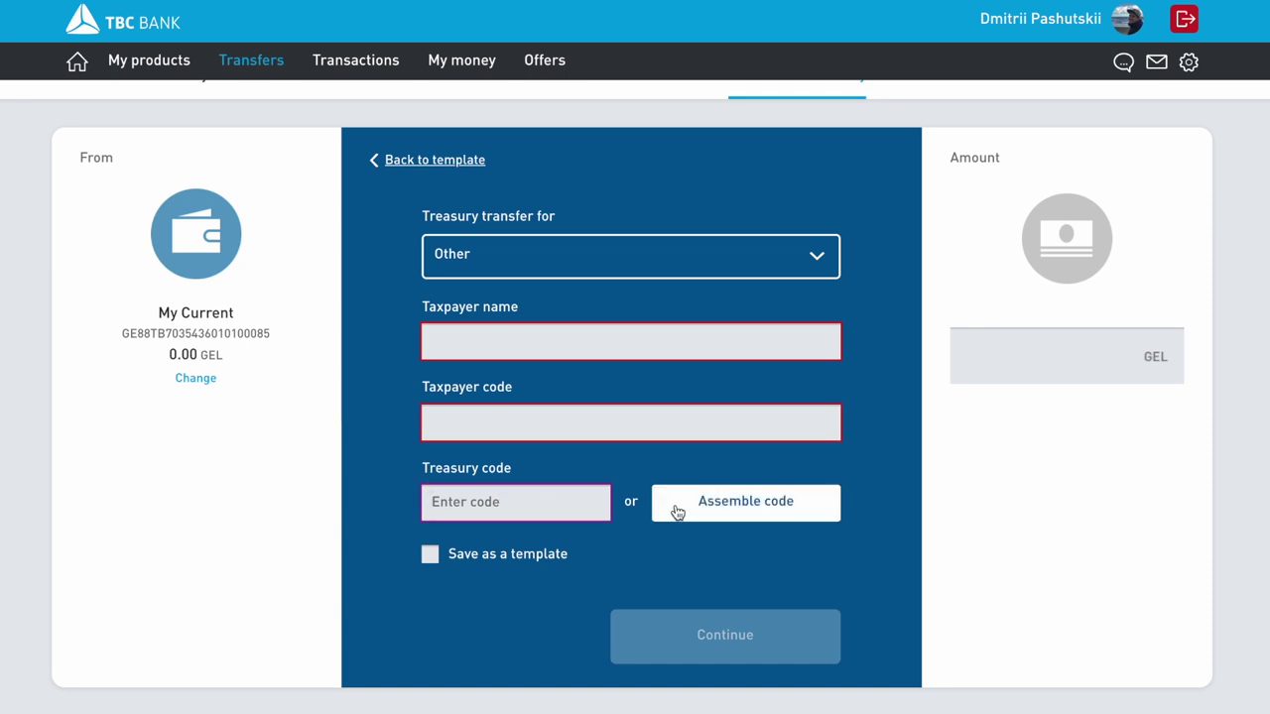
pyautogui.click(716, 503)
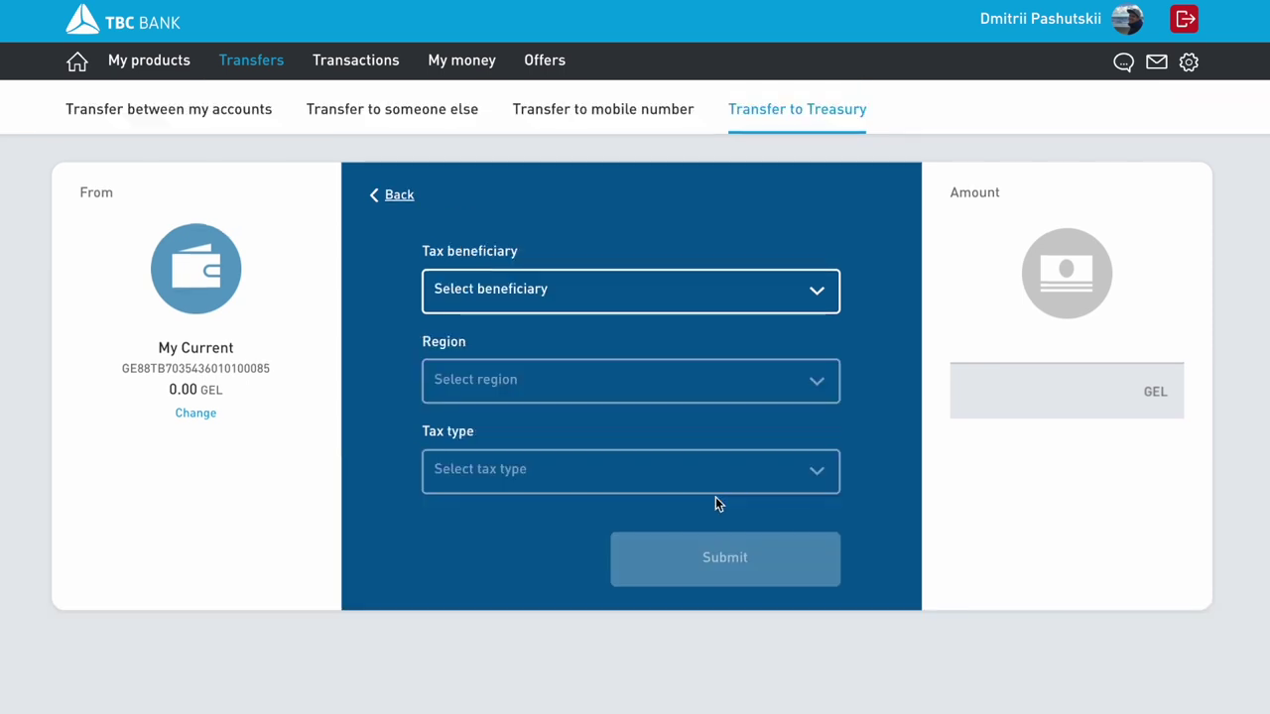
pyautogui.click(596, 302)
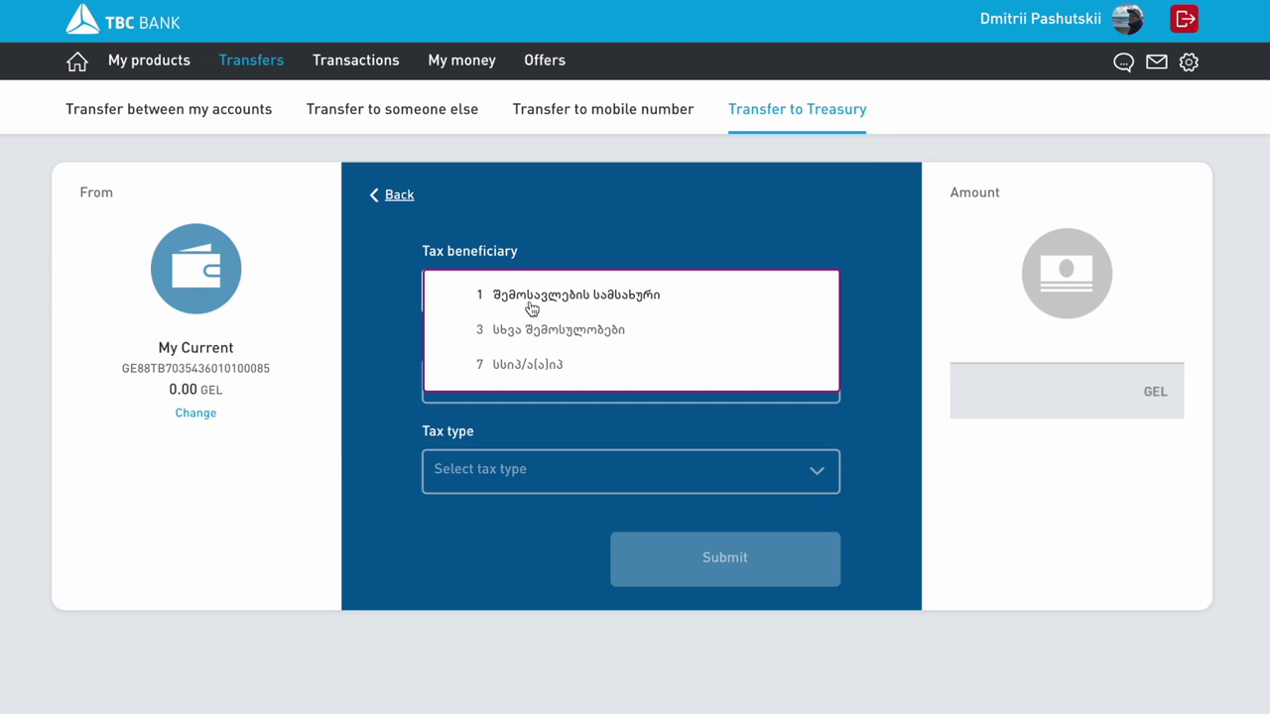
pyautogui.click(531, 306)
pyautogui.click(526, 392)
pyautogui.click(525, 392)
pyautogui.click(525, 461)
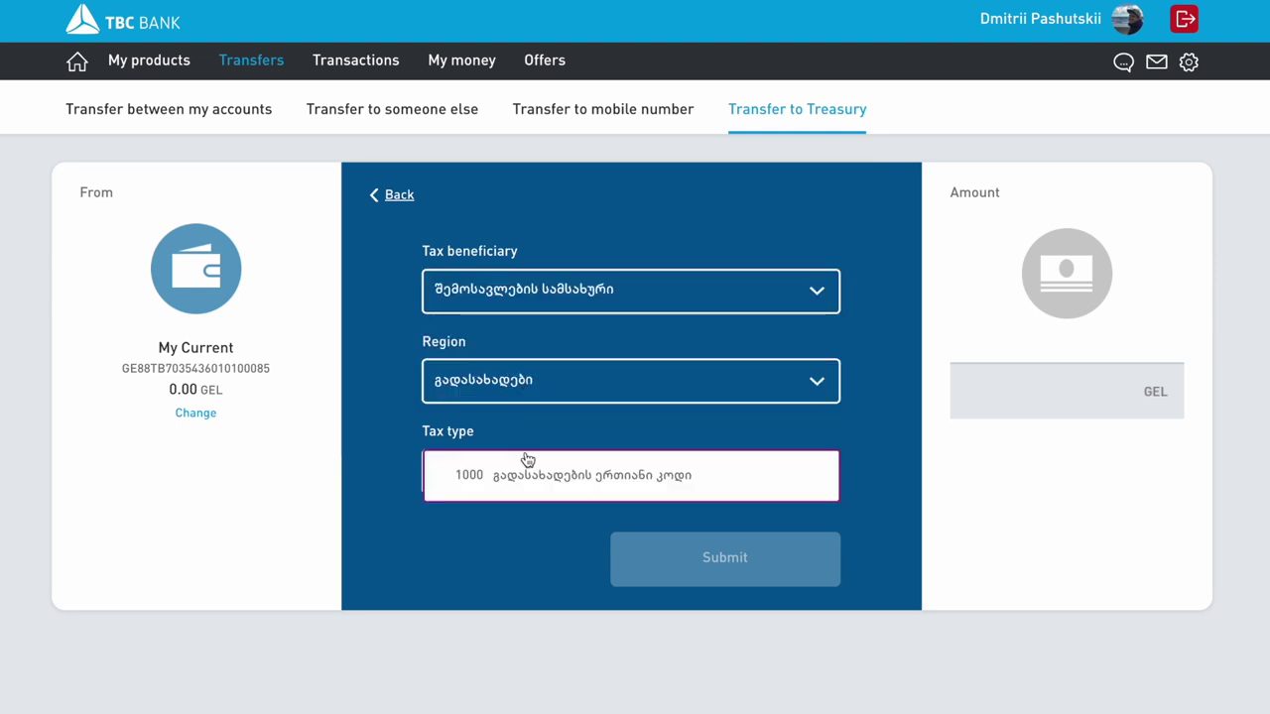
pyautogui.click(526, 486)
pyautogui.click(681, 548)
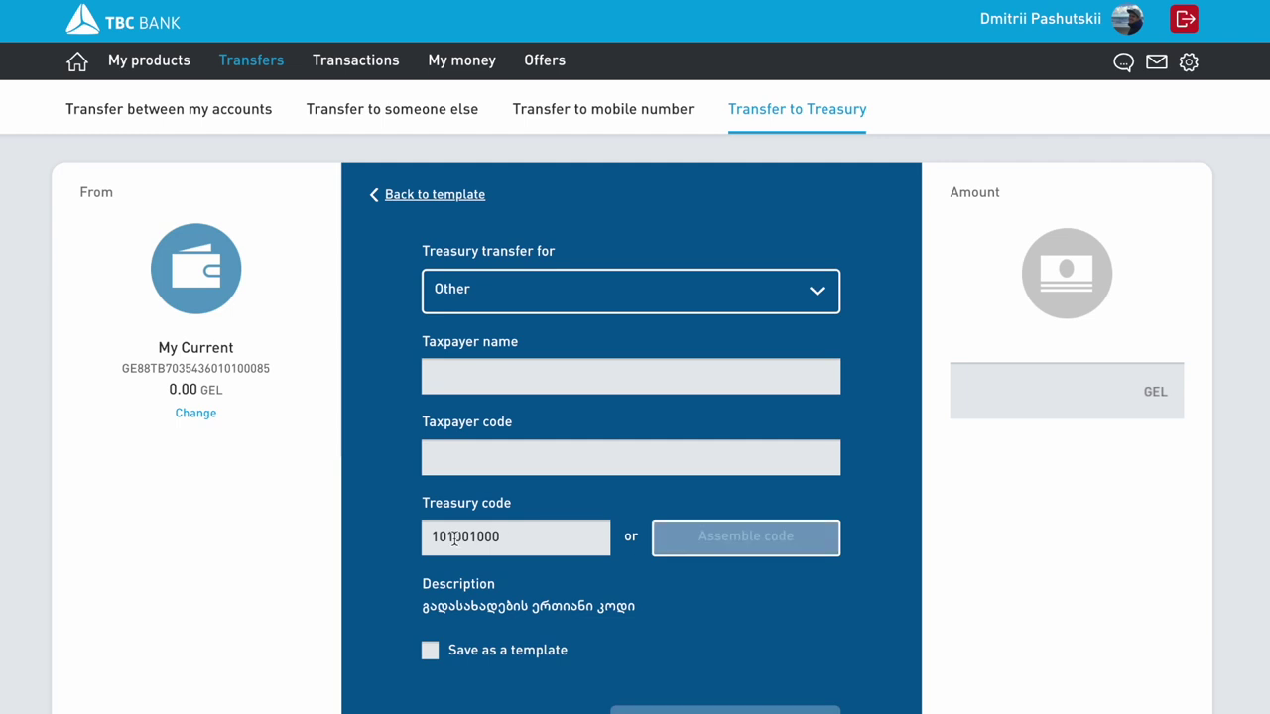
# Review the assembled treasury code, the empty taxpayer fields and the amount field of the Treasury transfer form
pyautogui.moveTo(432, 530); pyautogui.dragTo(569, 533)
pyautogui.click(559, 488)
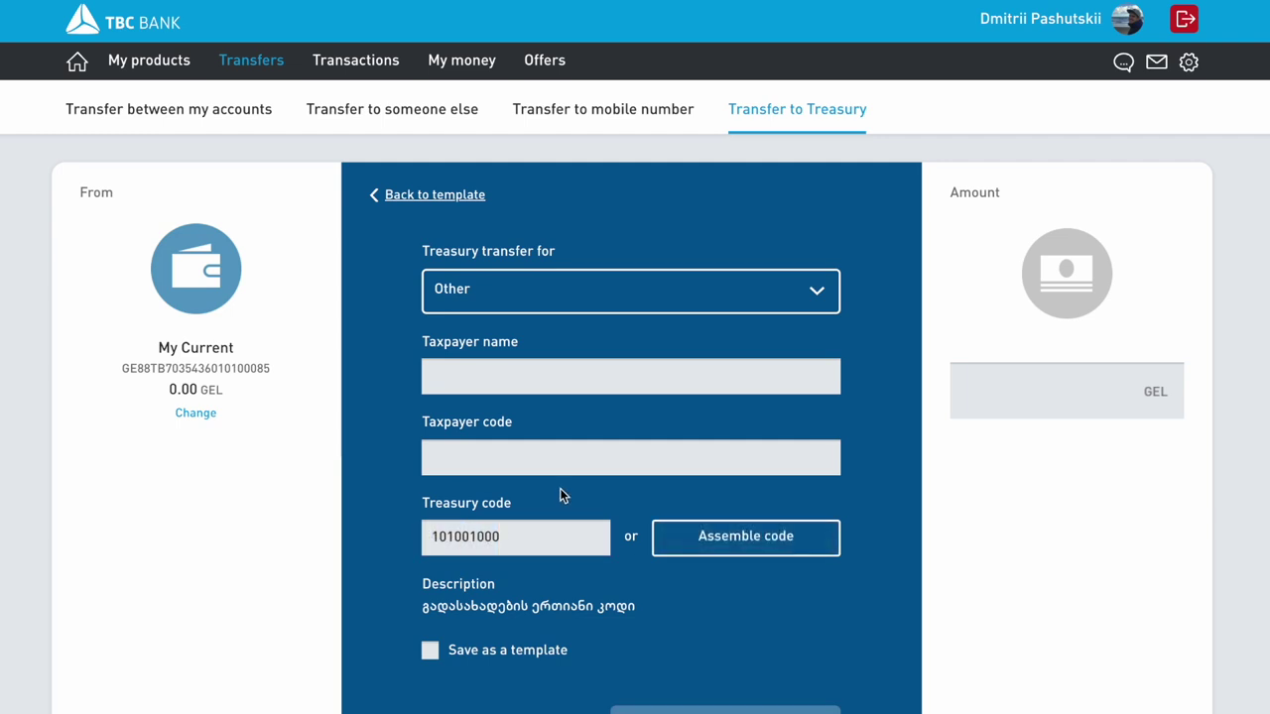
pyautogui.scroll(-1, 560, 488)
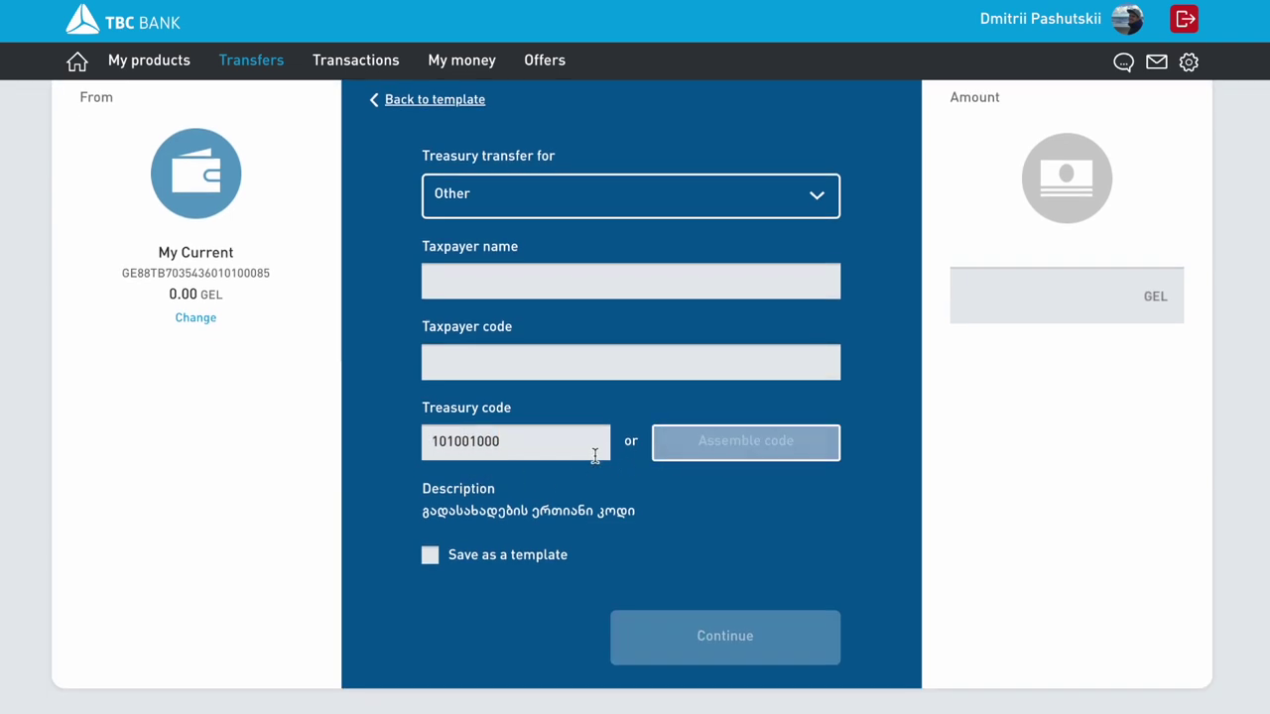
pyautogui.scroll(1, 595, 470)
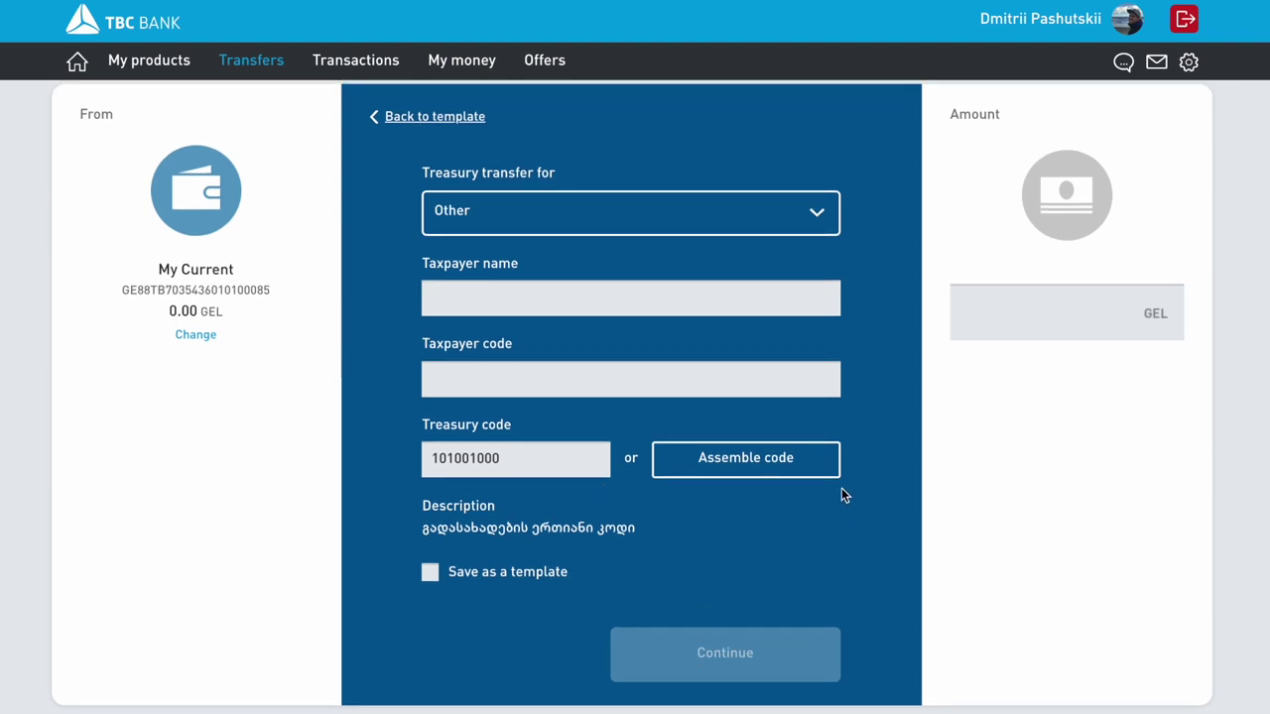
pyautogui.scroll(1, 905, 441)
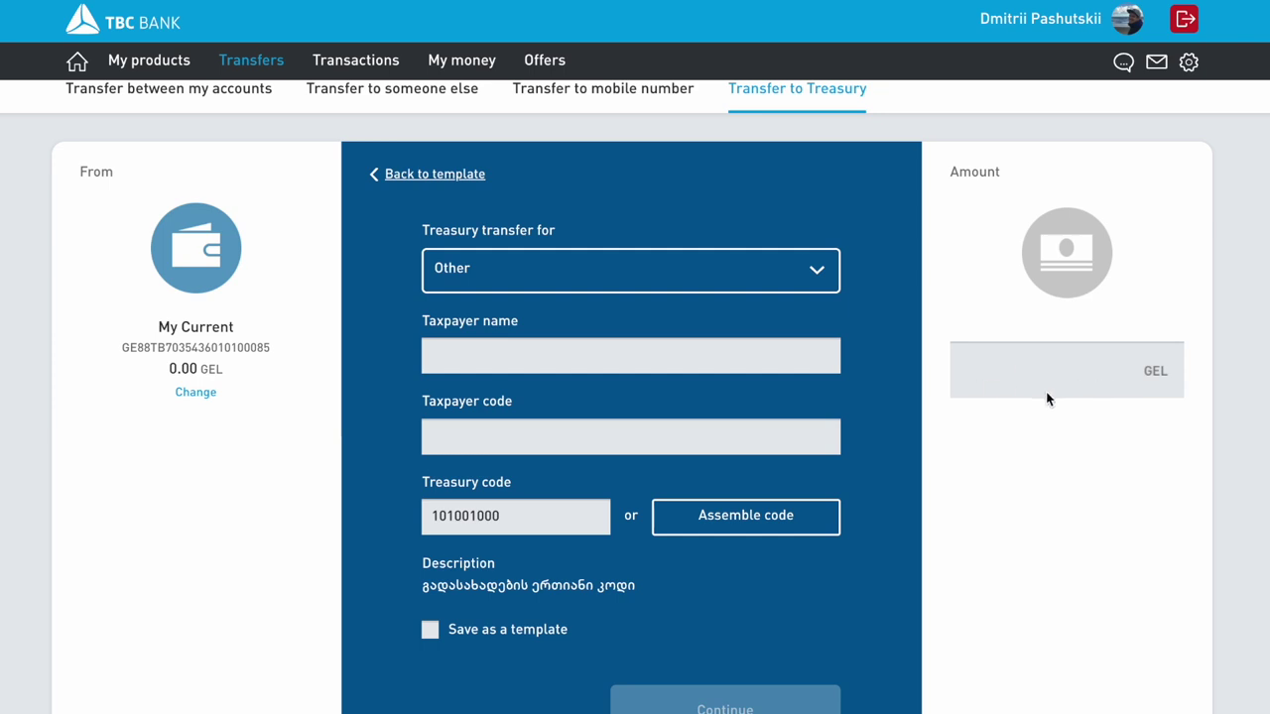
pyautogui.scroll(1, 1046, 398)
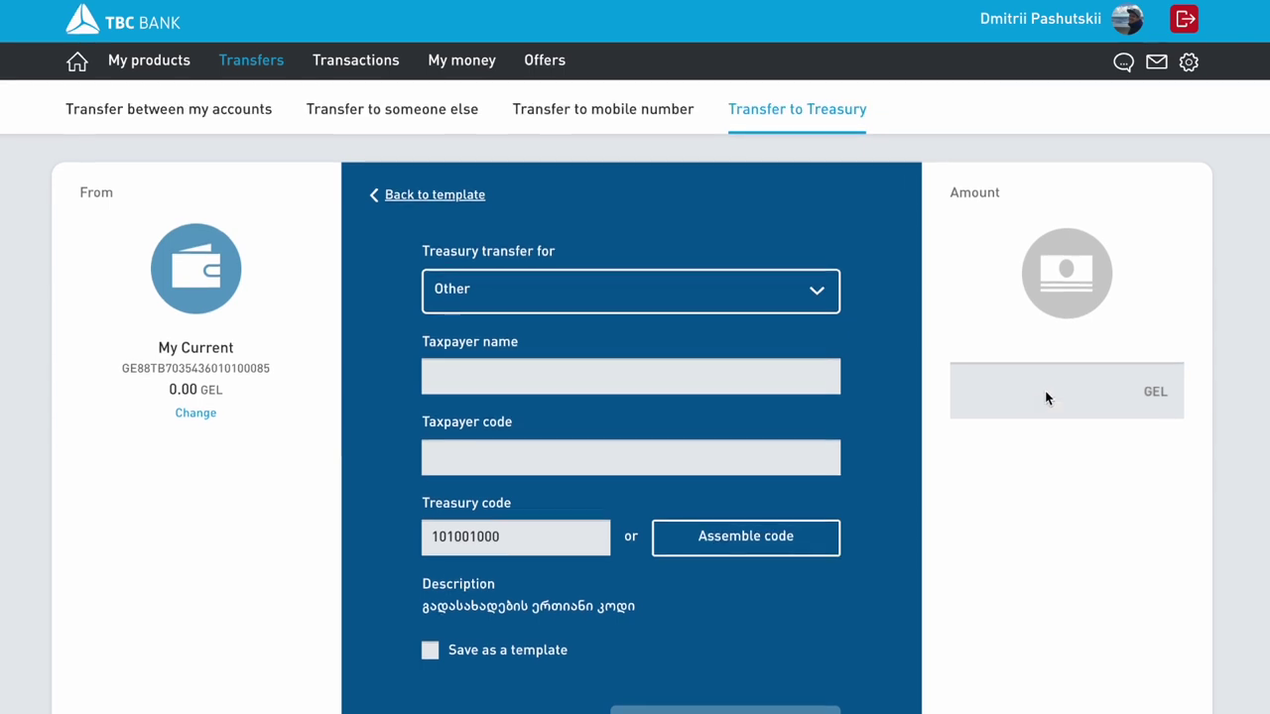